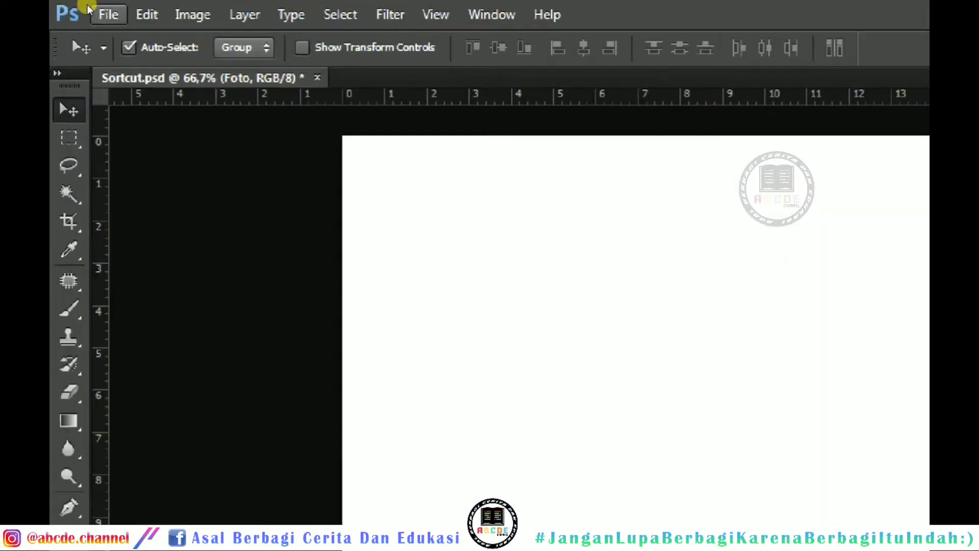
pyautogui.click(118, 11)
pyautogui.click(108, 36)
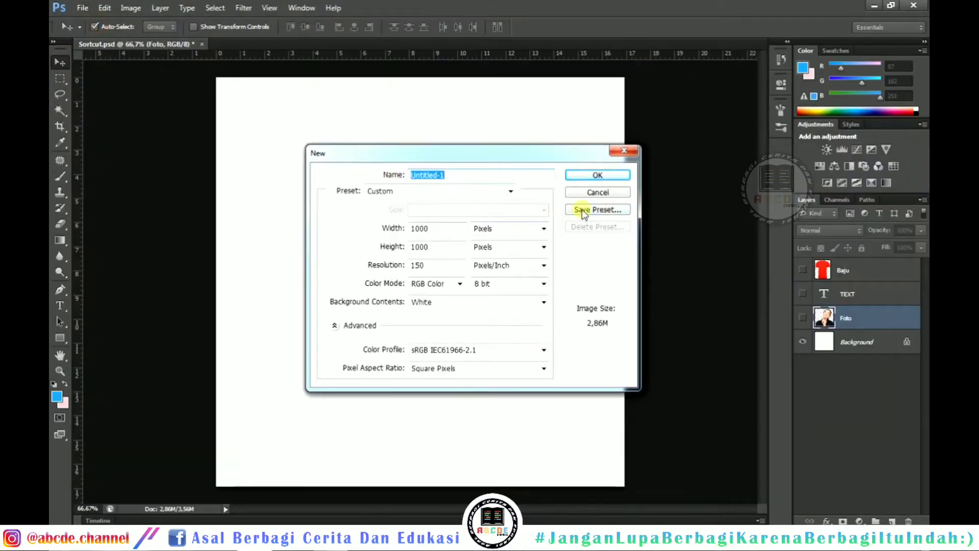
pyautogui.click(598, 195)
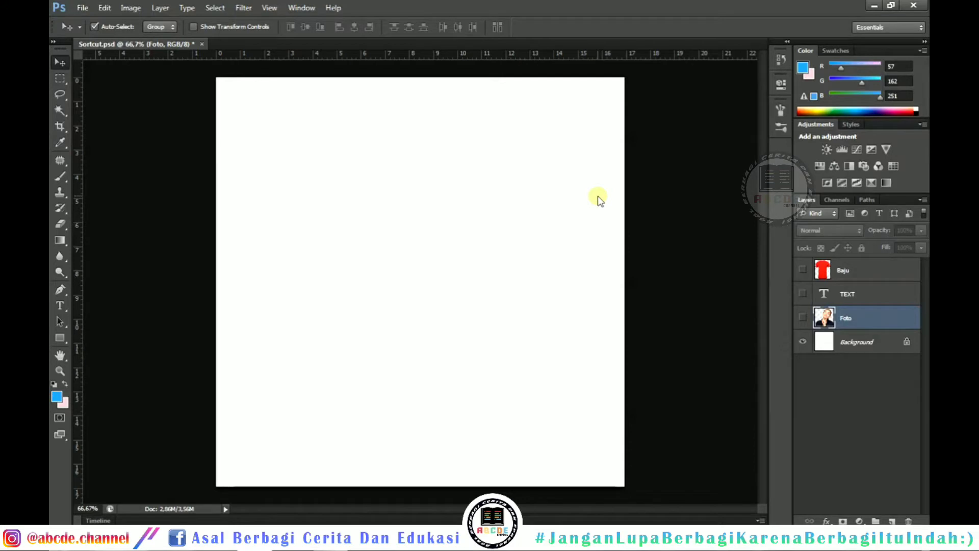
# - Create a new document named "Contoh canvas", 1000 by 1000 pixels at 150 pixels/inch in RGB Color
pyautogui.hotkey('ctrl', 'n')
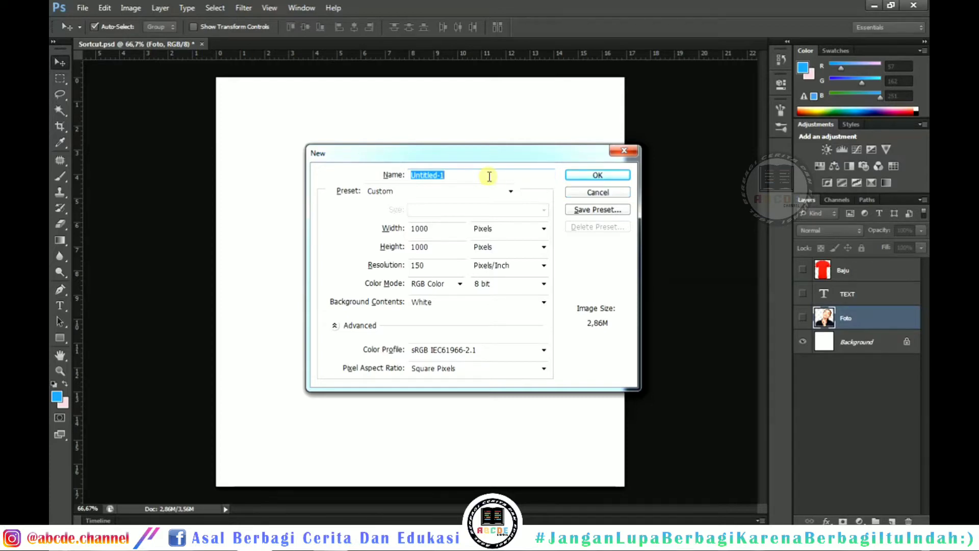
pyautogui.write('Contoh canvas')
pyautogui.moveTo(452, 228); pyautogui.dragTo(376, 228)
pyautogui.press('Tab')
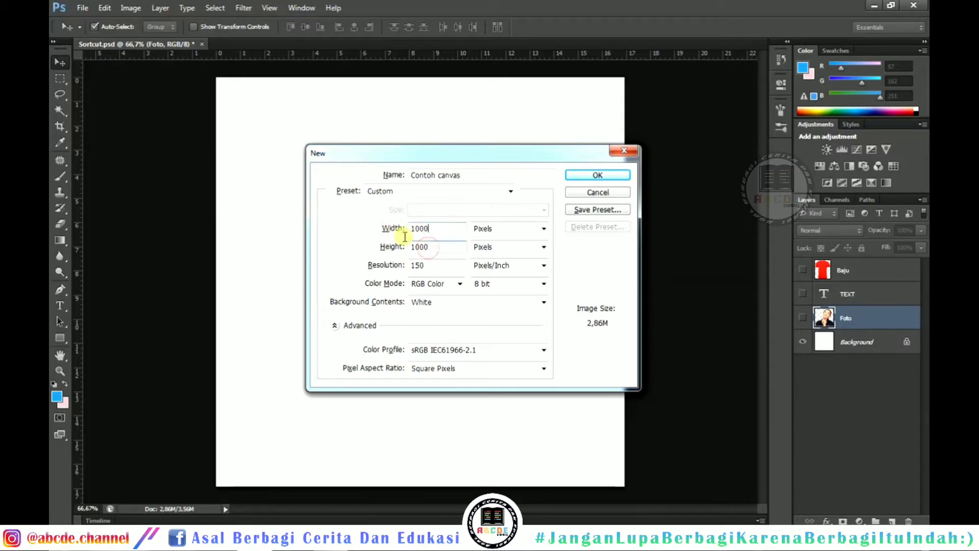
pyautogui.hotkey('shift', 'Tab')
pyautogui.press('Tab')
pyautogui.click(444, 266)
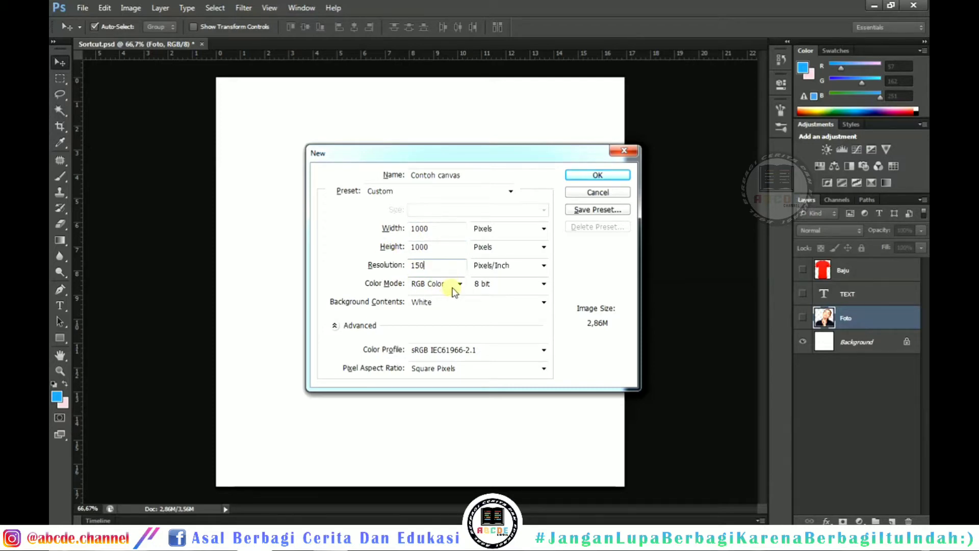
pyautogui.click(459, 285)
pyautogui.click(459, 287)
pyautogui.click(460, 286)
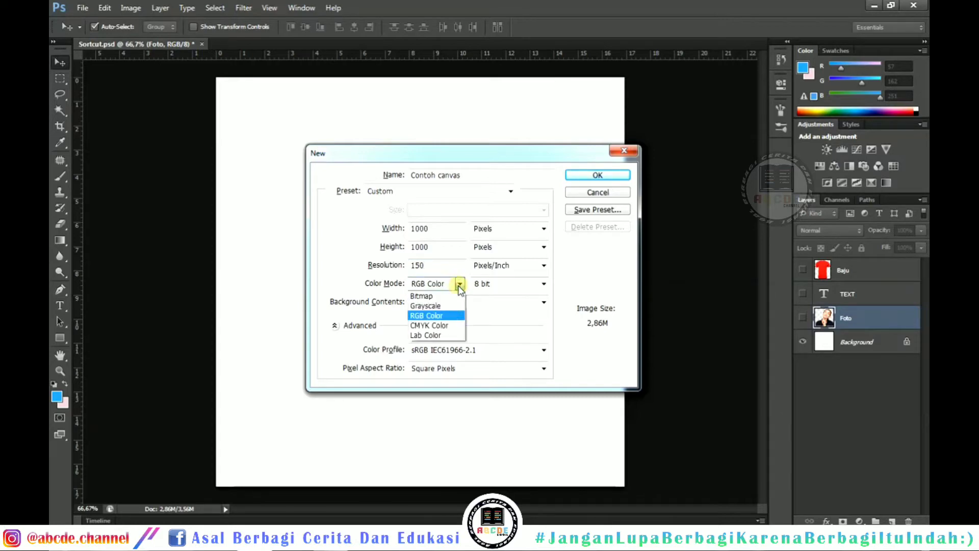
pyautogui.click(459, 285)
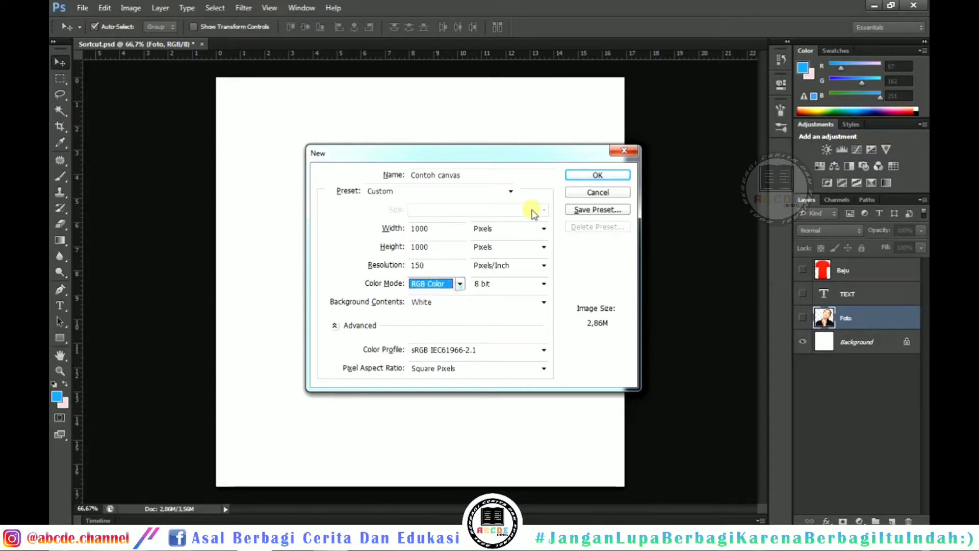
pyautogui.click(597, 175)
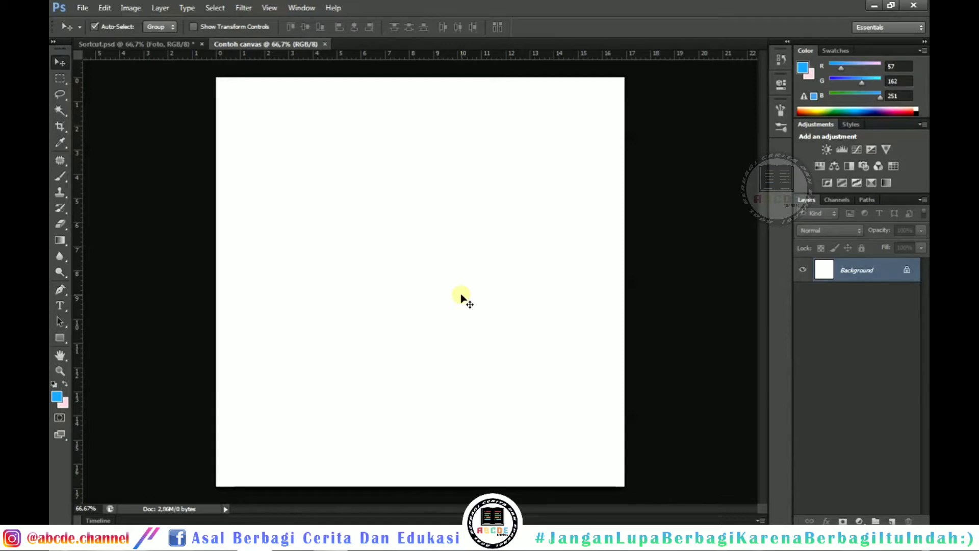
pyautogui.hotkey('ctrl', 'n')
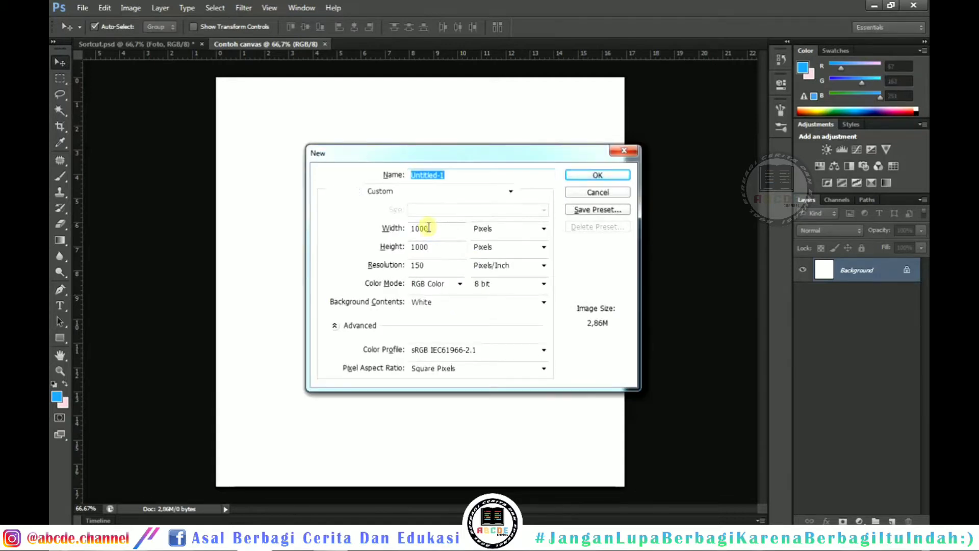
pyautogui.doubleClick(421, 229)
pyautogui.doubleClick(436, 249)
pyautogui.doubleClick(420, 227)
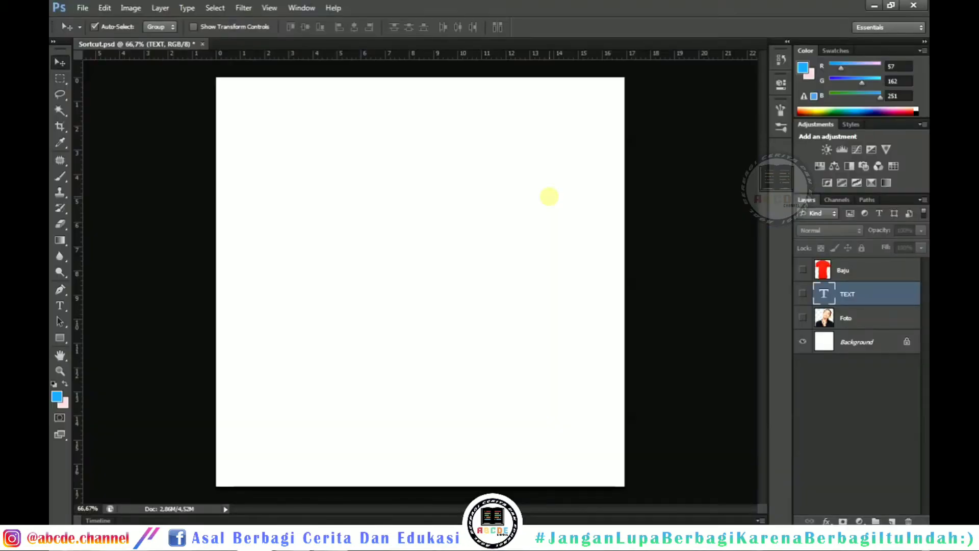
# - Show the TEXT layer in Sortcut.psd and enlarge its lettering proportionally to about 169% with Free Transform
pyautogui.click(803, 294)
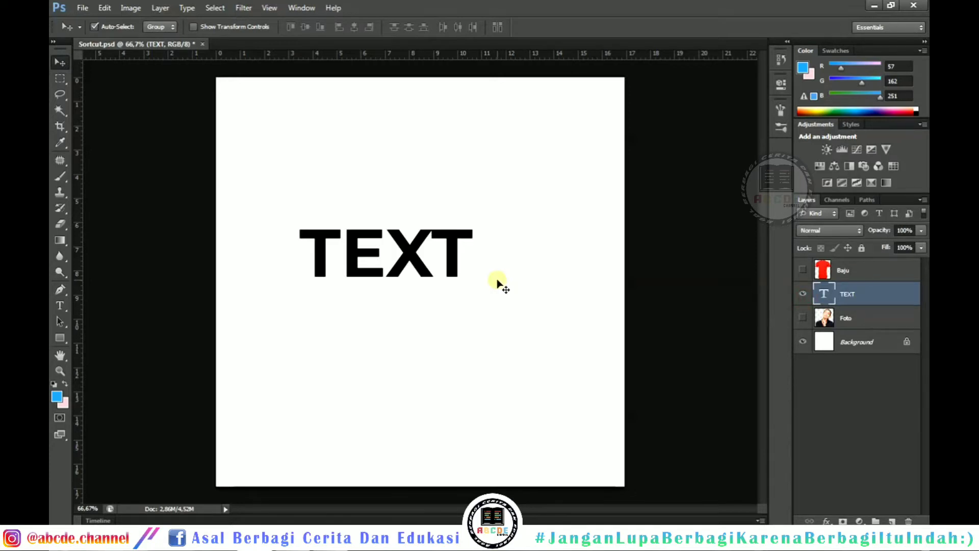
pyautogui.hotkey('ctrl', 't')
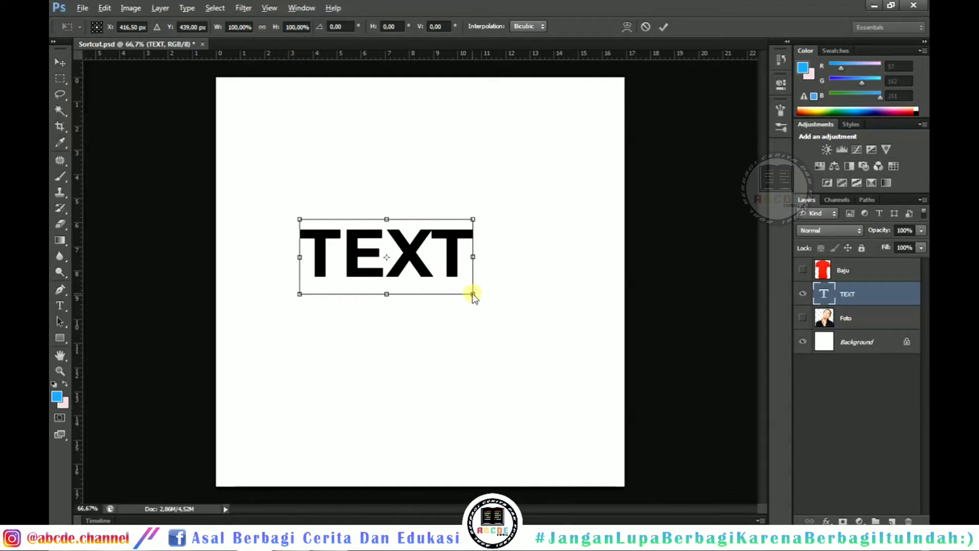
pyautogui.moveTo(472, 293); pyautogui.dragTo(527, 330)
pyautogui.moveTo(461, 264); pyautogui.dragTo(488, 279)
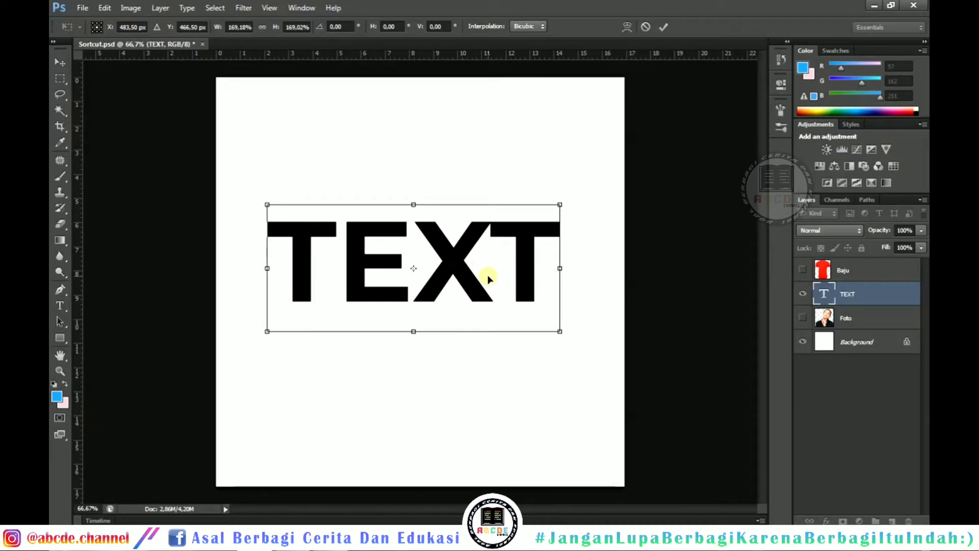
# - Flip the lettering horizontally and vertically within the transform, and apply it
pyautogui.rightClick(464, 248)
pyautogui.click(459, 244)
pyautogui.rightClick(457, 246)
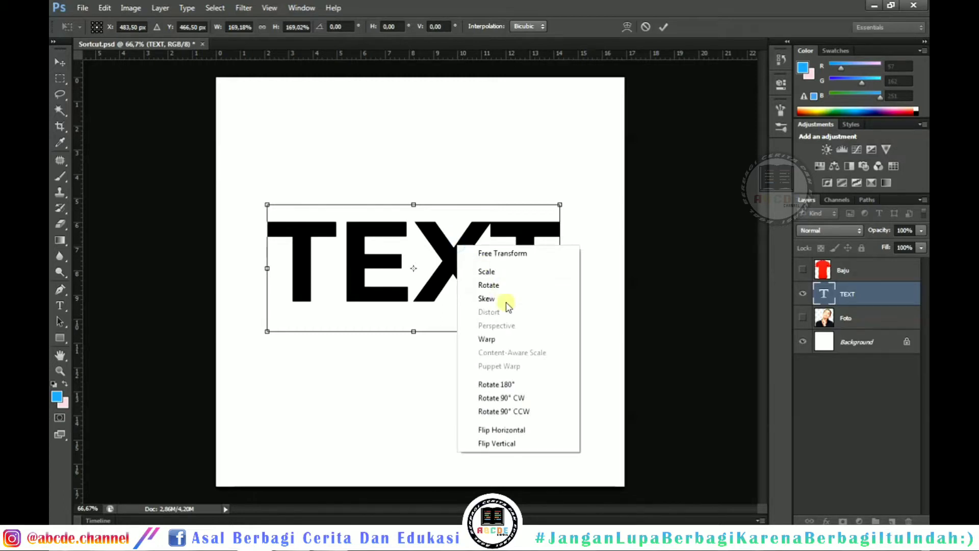
pyautogui.click(511, 431)
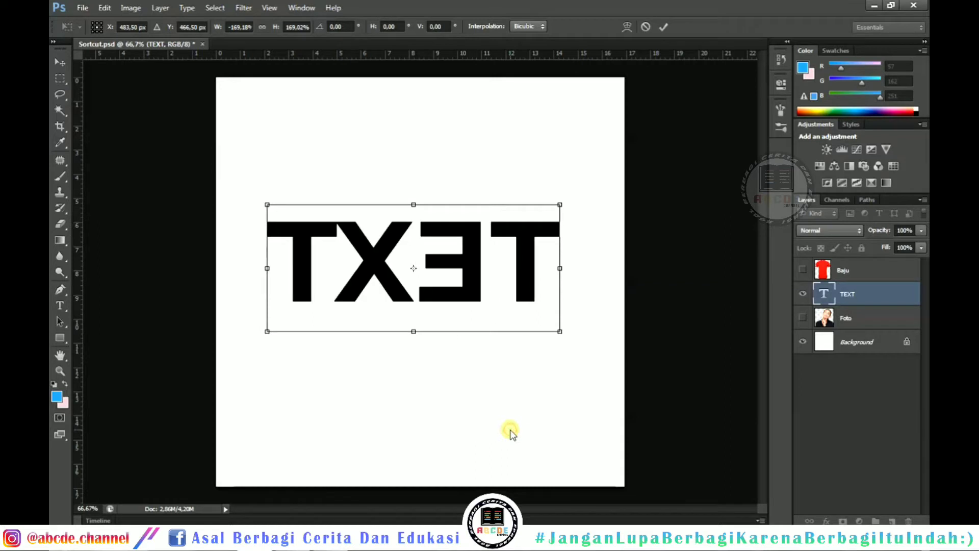
pyautogui.rightClick(462, 261)
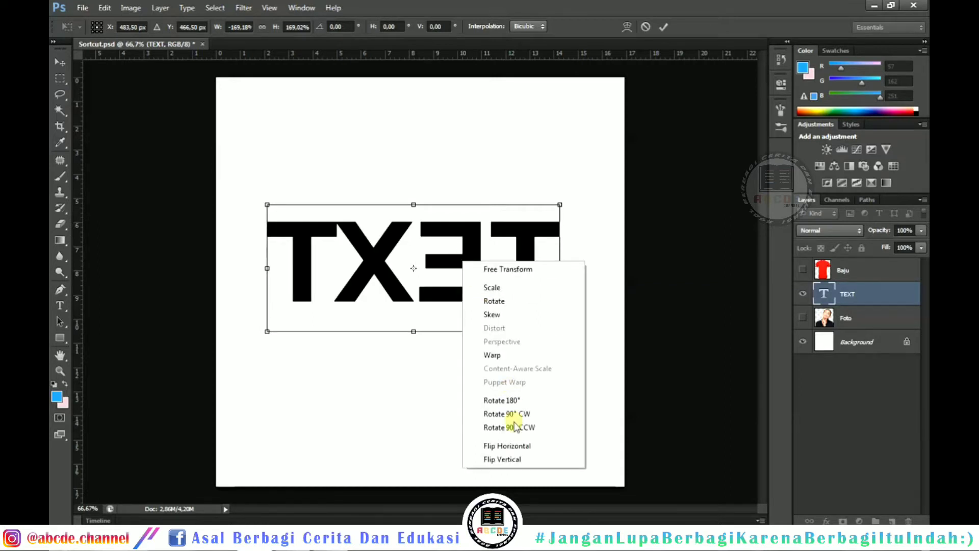
pyautogui.click(518, 460)
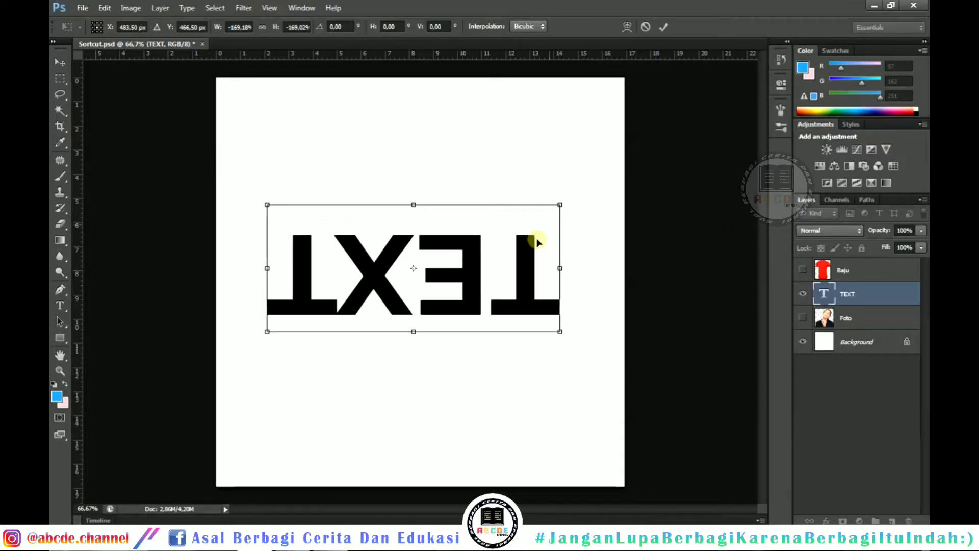
pyautogui.click(660, 25)
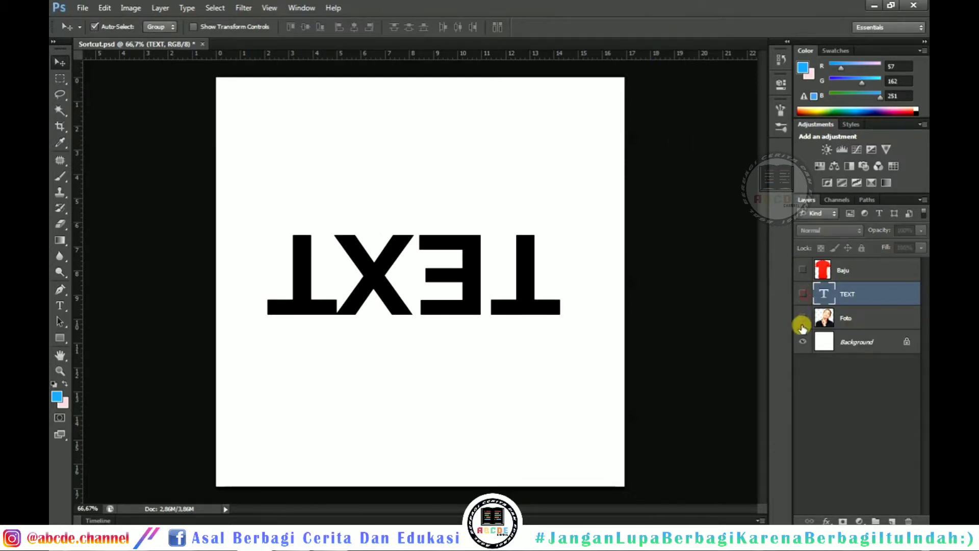
# - Hide the TEXT layer, show the Foto layer, and enlarge the photo to about 222% with Free Transform
pyautogui.click(803, 294)
pyautogui.click(803, 318)
pyautogui.click(841, 318)
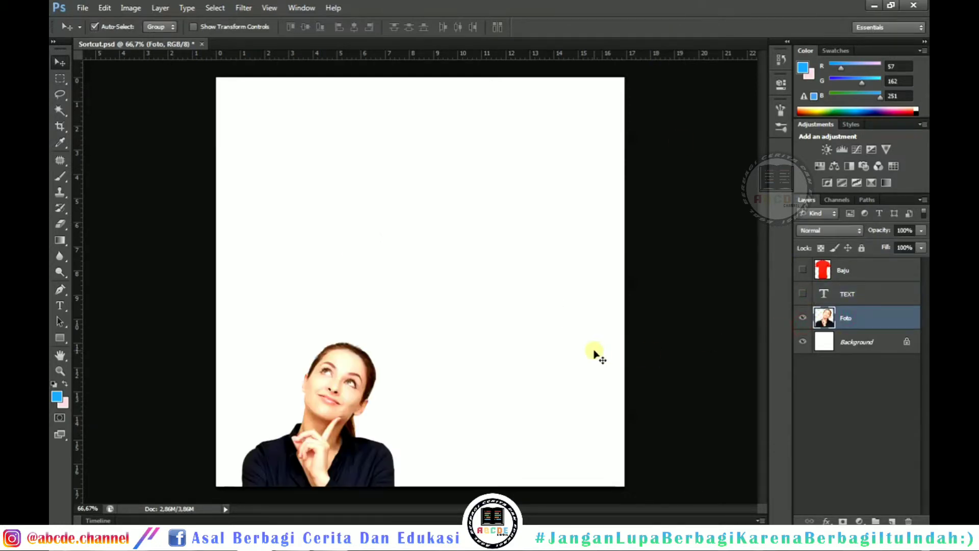
pyautogui.hotkey('ctrl', 't')
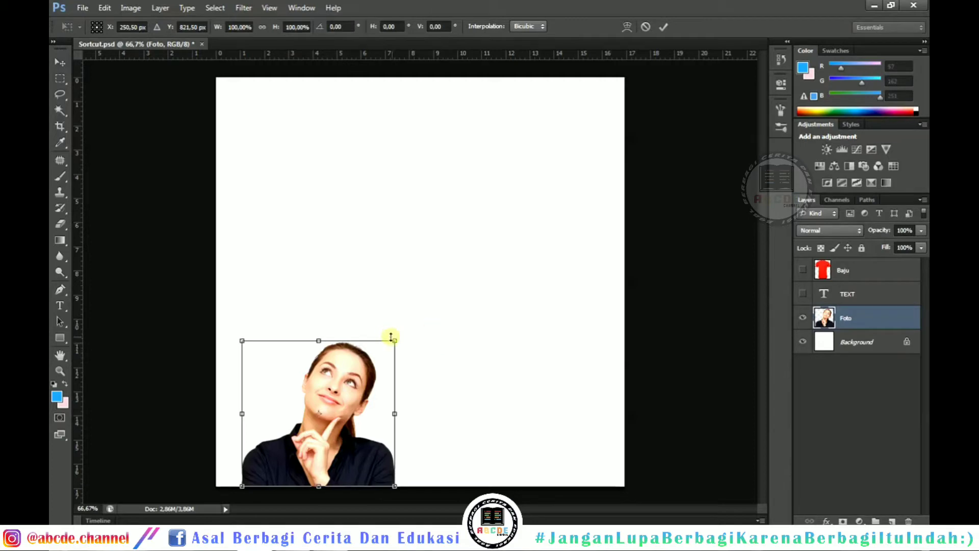
pyautogui.moveTo(396, 338); pyautogui.dragTo(613, 189)
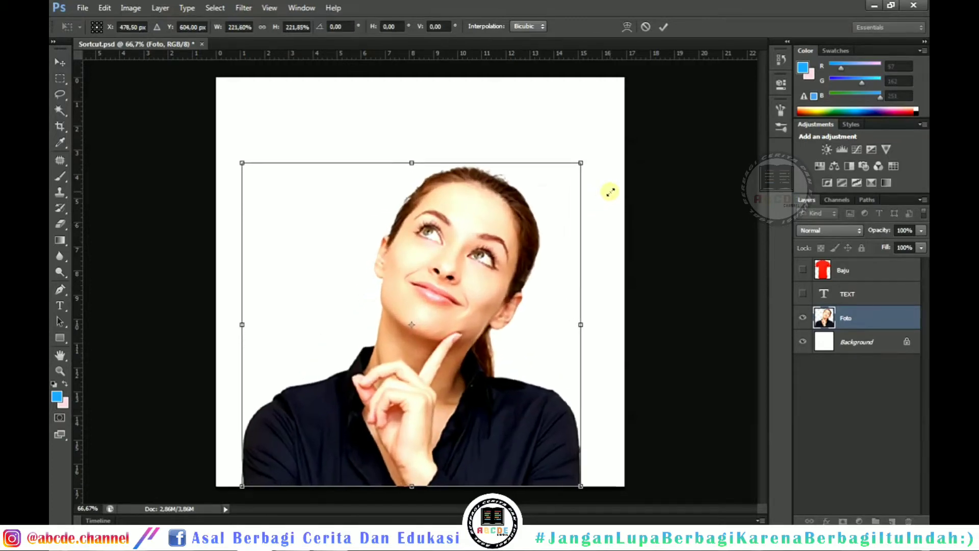
# - Flip the photo horizontally and vertically, and place it higher on the canvas at about 190% scale
pyautogui.rightClick(419, 215)
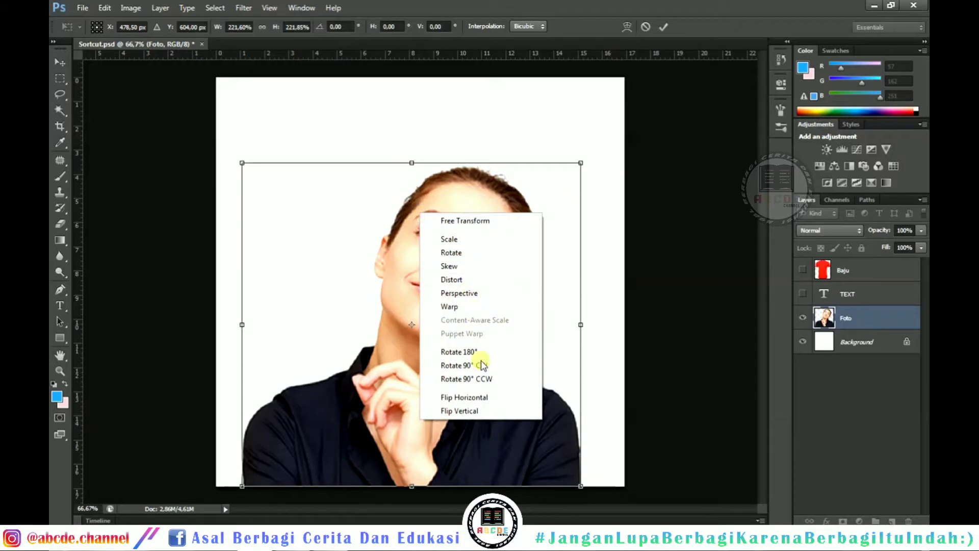
pyautogui.click(492, 398)
pyautogui.rightClick(448, 313)
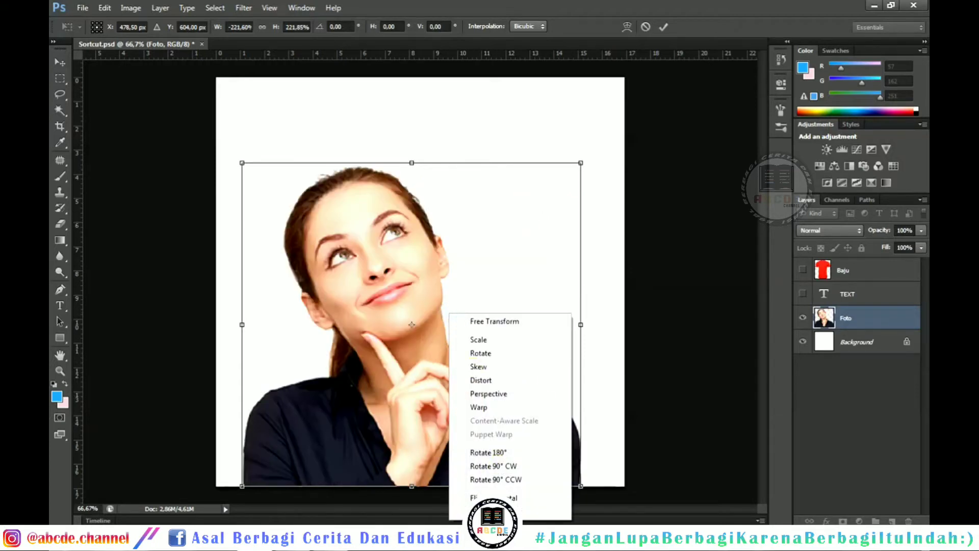
pyautogui.click(490, 510)
pyautogui.moveTo(449, 314); pyautogui.dragTo(445, 248)
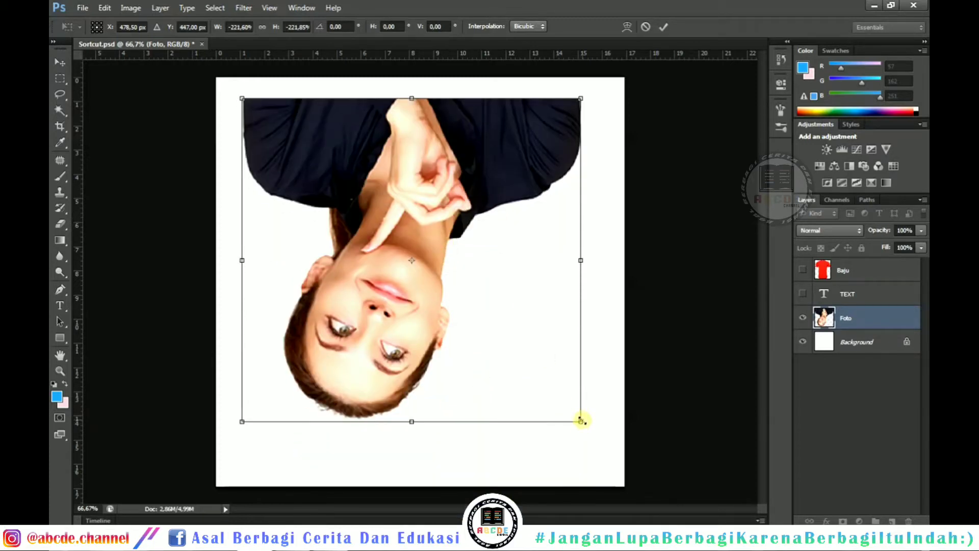
pyautogui.moveTo(580, 419); pyautogui.dragTo(552, 400)
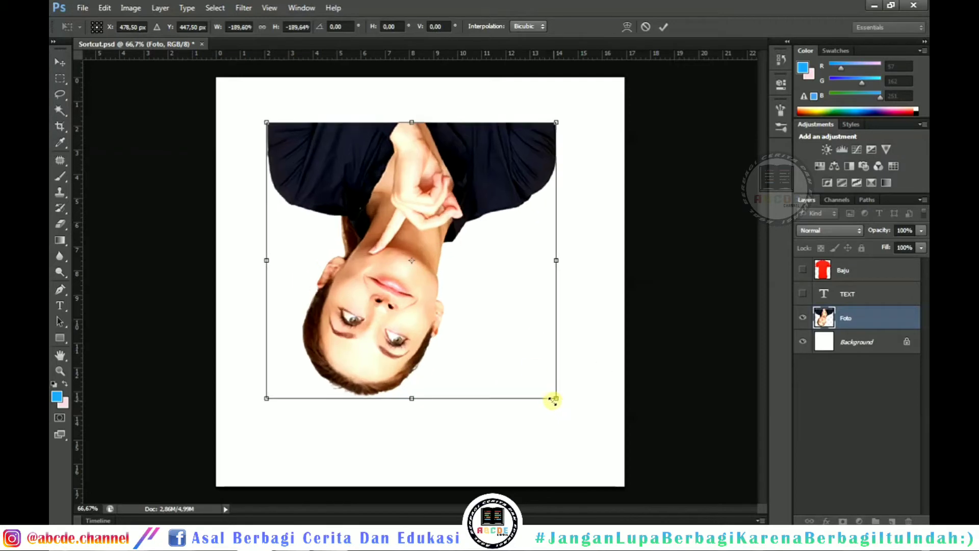
# - Flip the photo horizontally and vertically back to its original orientation and apply the transform
pyautogui.rightClick(498, 311)
pyautogui.click(533, 495)
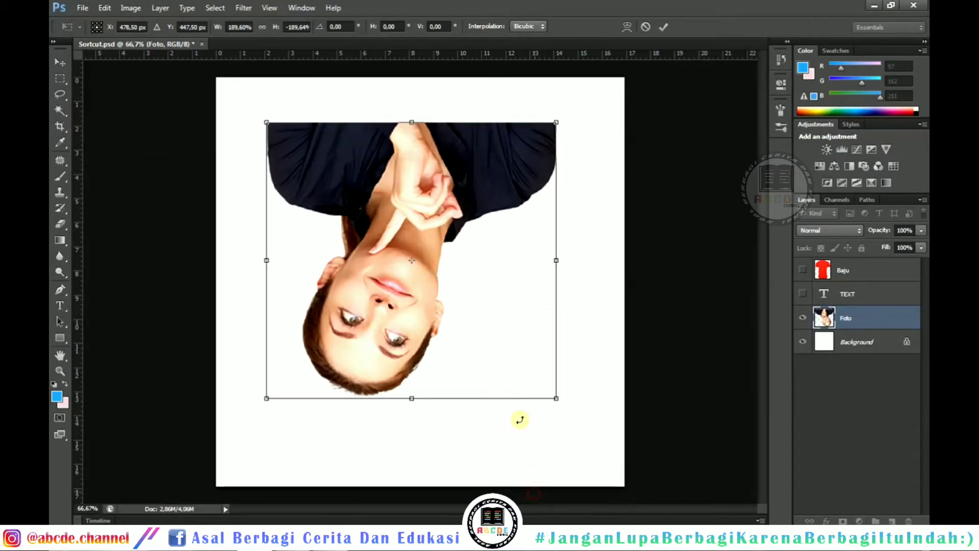
pyautogui.rightClick(478, 280)
pyautogui.click(530, 476)
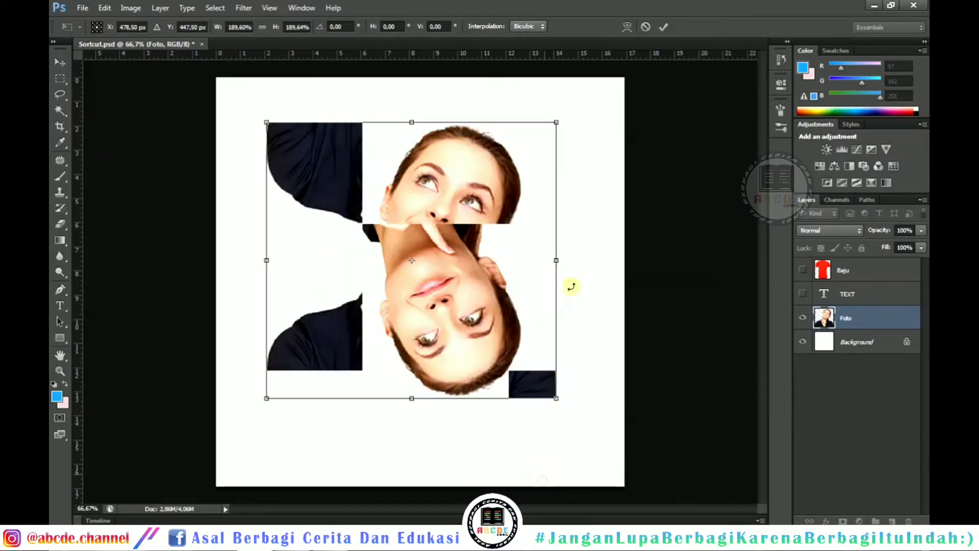
pyautogui.click(667, 31)
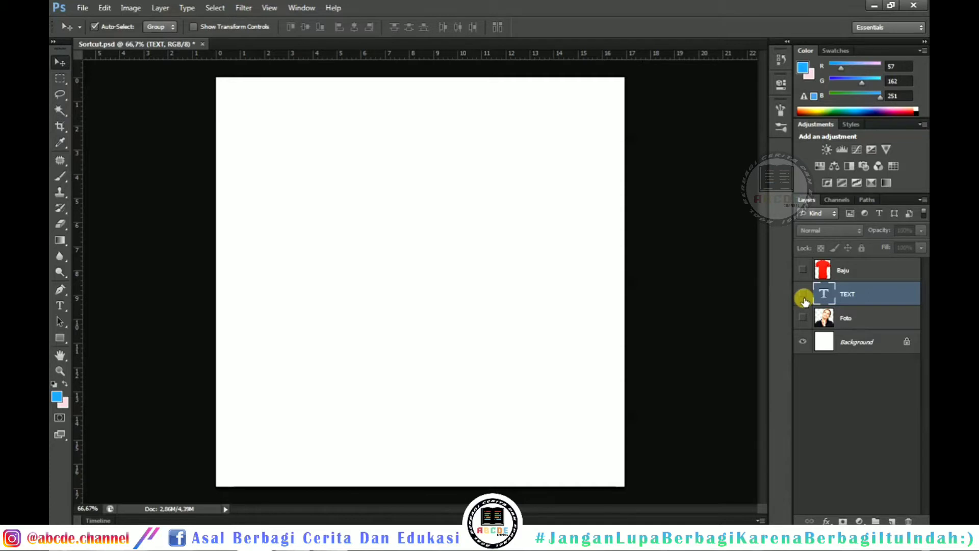
# - Show the TEXT layer, shift the lettering slightly toward the canvas centre, and scale it down to about 70%
pyautogui.click(803, 295)
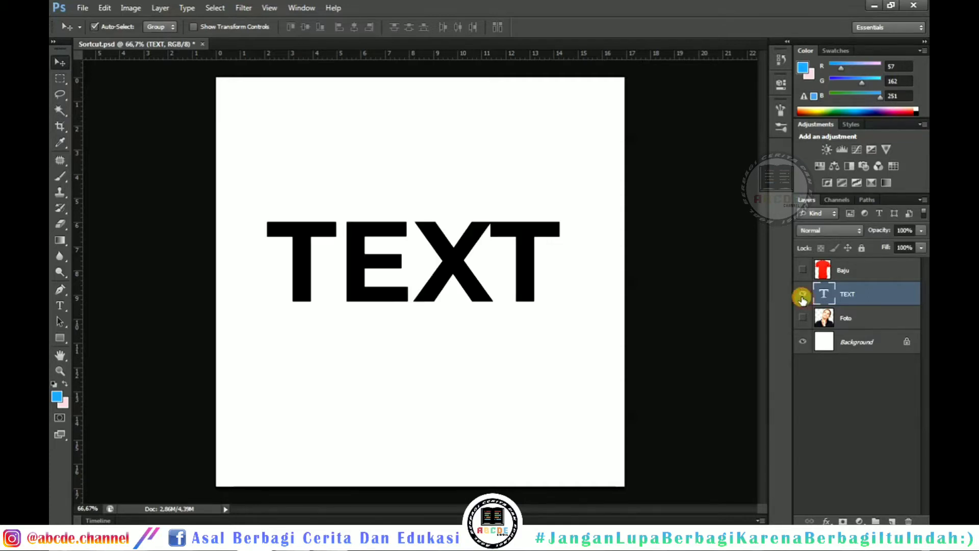
pyautogui.moveTo(456, 260); pyautogui.dragTo(466, 263)
pyautogui.hotkey('ctrl', 't')
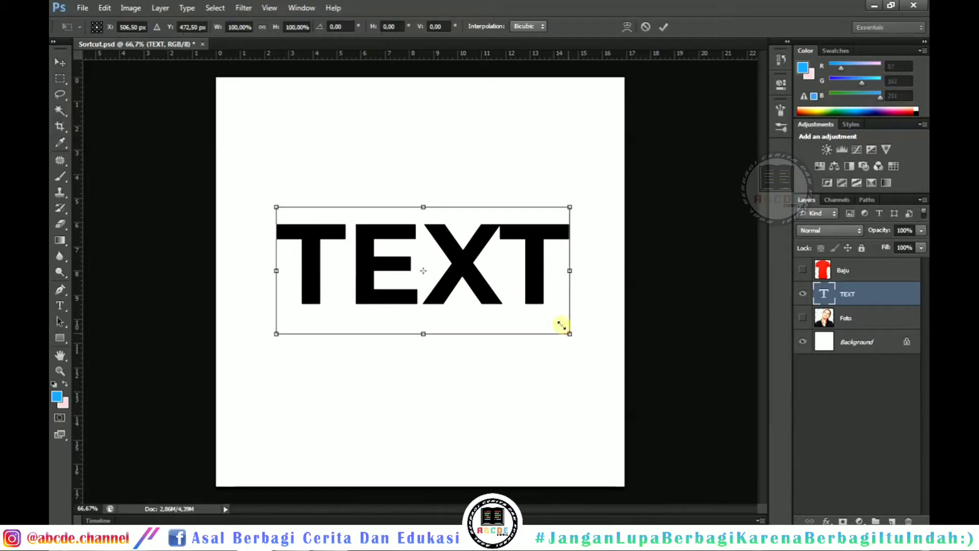
pyautogui.moveTo(565, 327); pyautogui.dragTo(530, 300)
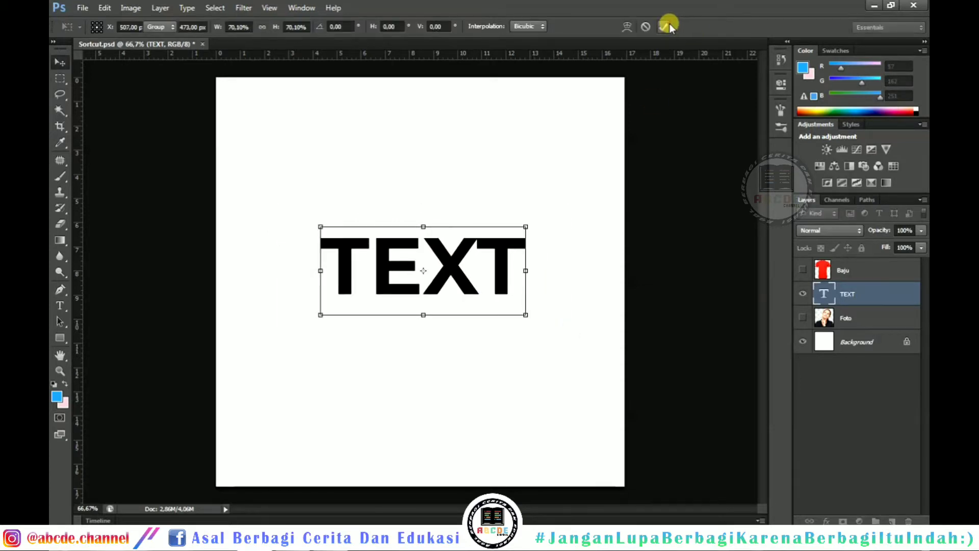
pyautogui.click(665, 27)
# - Change the lettering to "TEXT 1" with the Type tool and move it to the upper part of the canvas
pyautogui.click(66, 305)
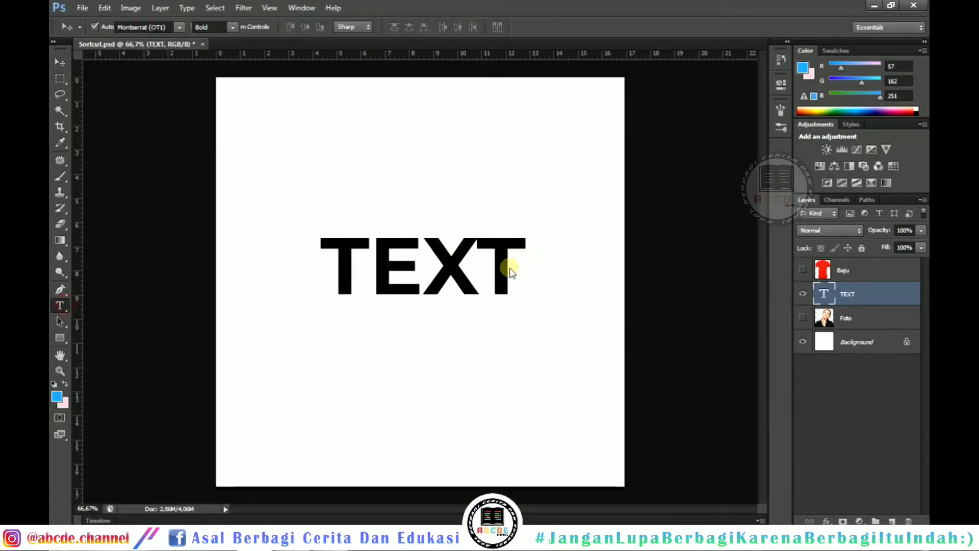
pyautogui.click(509, 261)
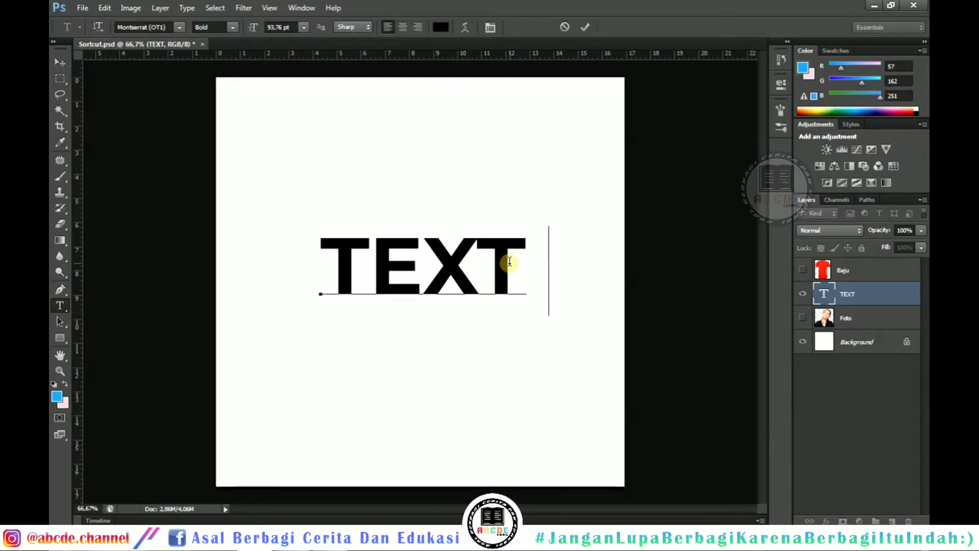
pyautogui.write('1')
pyautogui.click(585, 27)
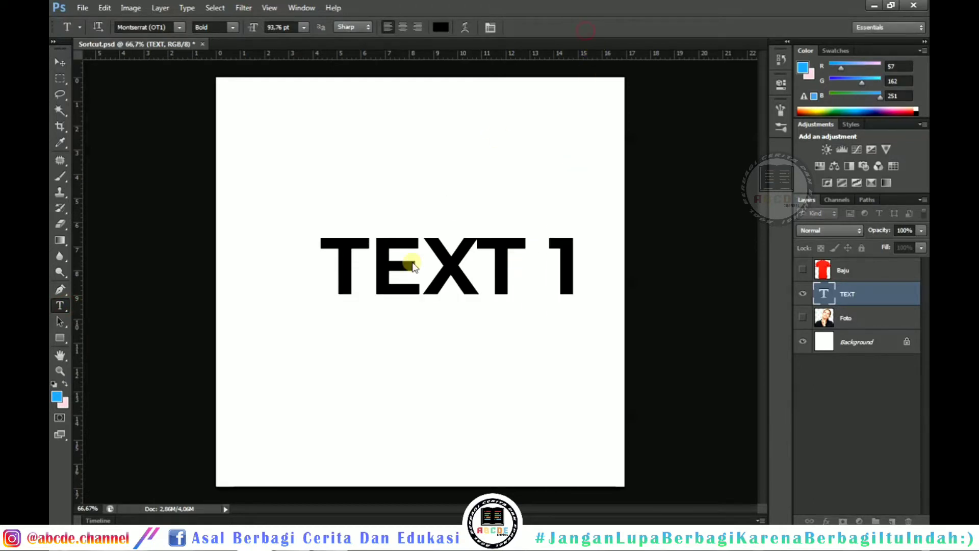
pyautogui.moveTo(437, 265); pyautogui.dragTo(412, 181)
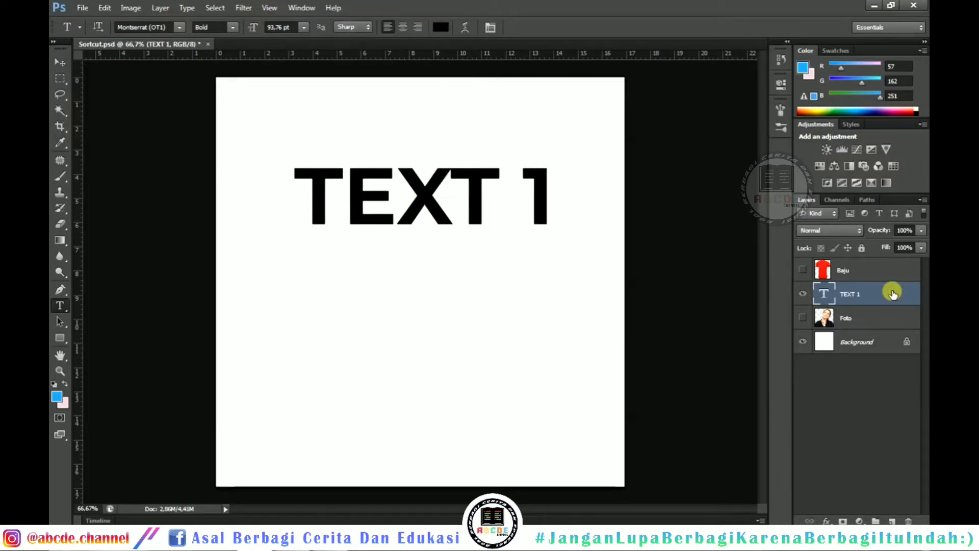
# - Duplicate the TEXT 1 layer and name the copy "Text 2"
pyautogui.moveTo(892, 291); pyautogui.dragTo(894, 519)
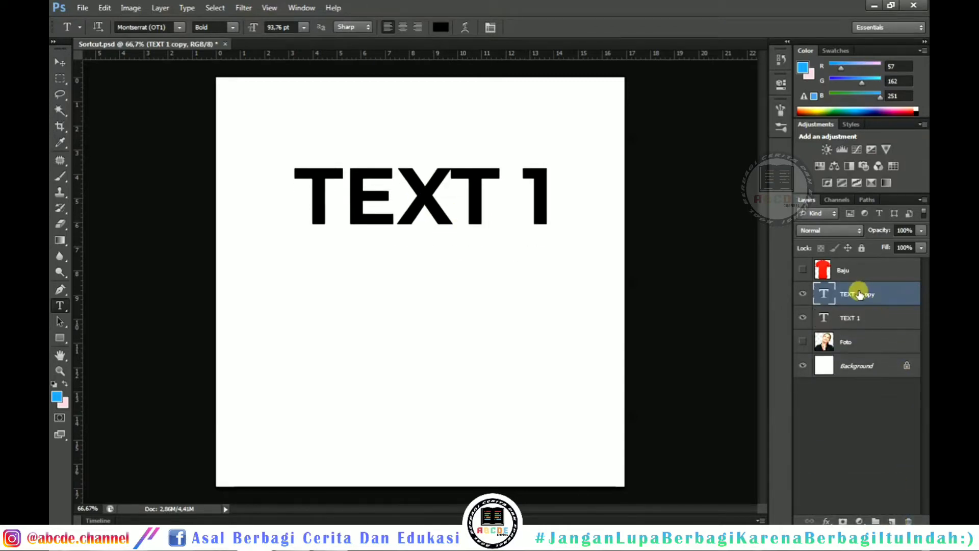
pyautogui.doubleClick(858, 295)
pyautogui.write('Text 2')
pyautogui.press('Return')
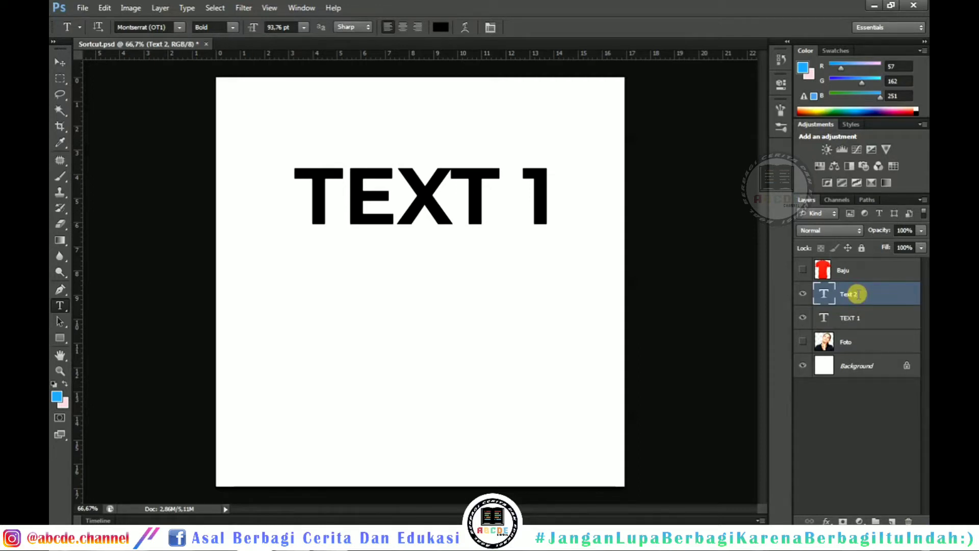
# - Move the Text 2 lettering directly below the original text and change its wording to "TEXT 2"
pyautogui.moveTo(474, 212); pyautogui.dragTo(470, 306)
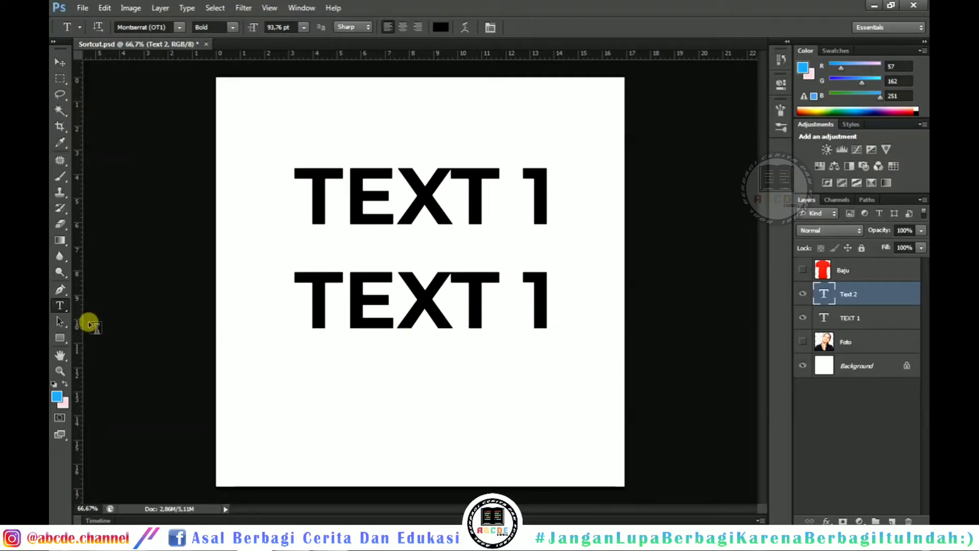
pyautogui.click(553, 308)
pyautogui.press('Left')
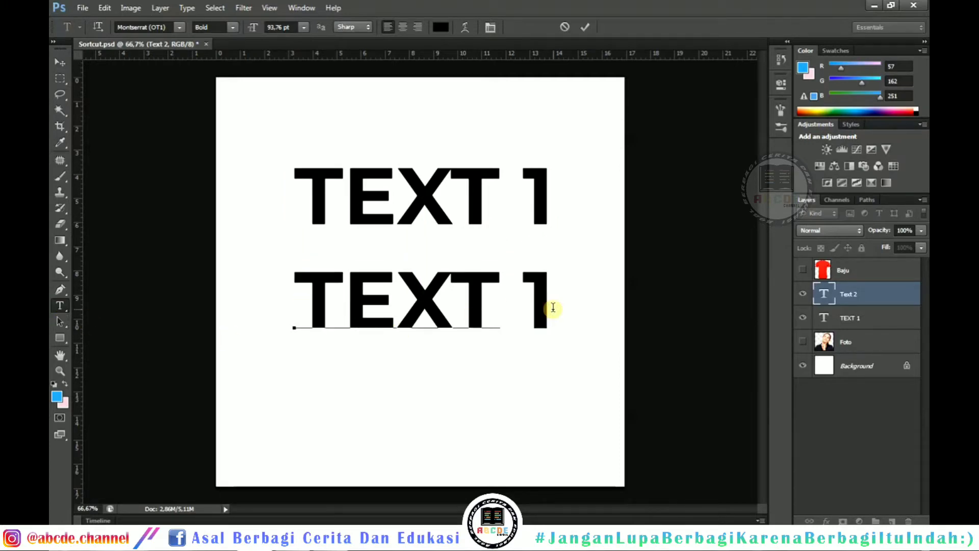
pyautogui.press('Delete')
pyautogui.write('2')
pyautogui.click(588, 26)
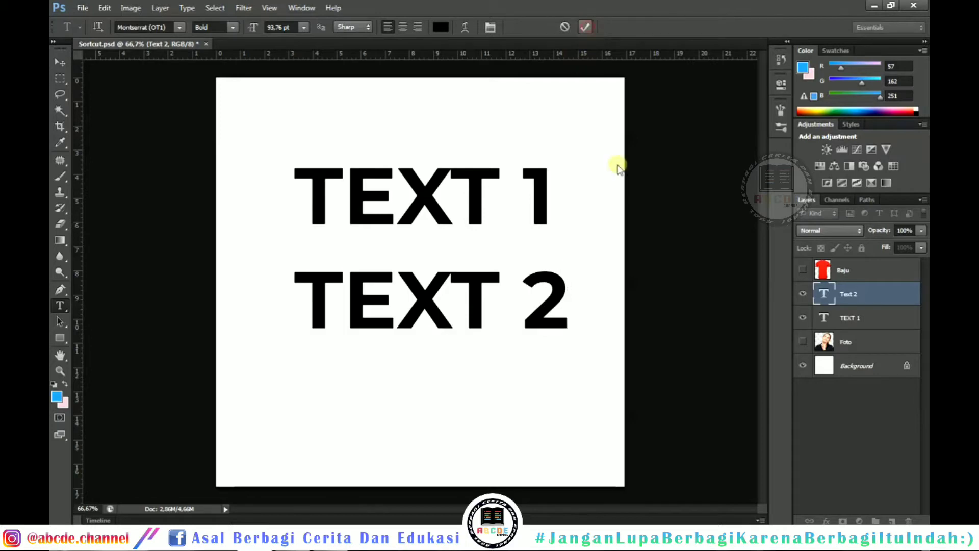
# - Group the TEXT 1 and Text 2 layers together
pyautogui.click(60, 63)
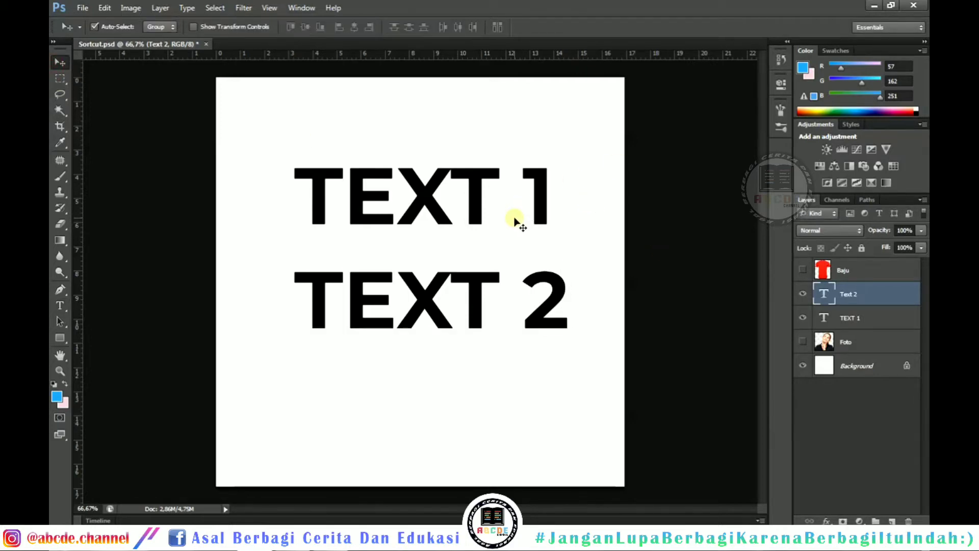
pyautogui.click(882, 319)
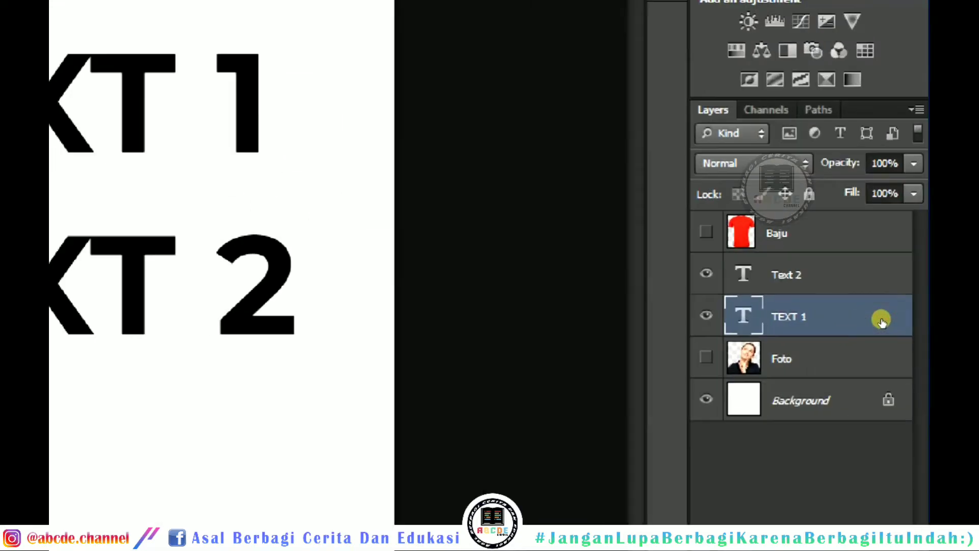
pyautogui.keyDown('ctrl'); pyautogui.click(823, 279); pyautogui.keyUp('ctrl')
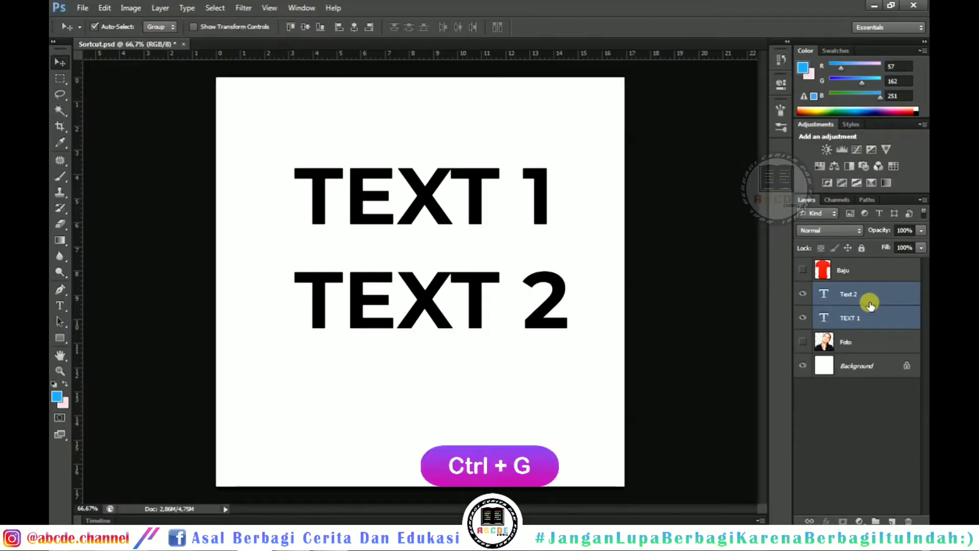
pyautogui.hotkey('ctrl', 'g')
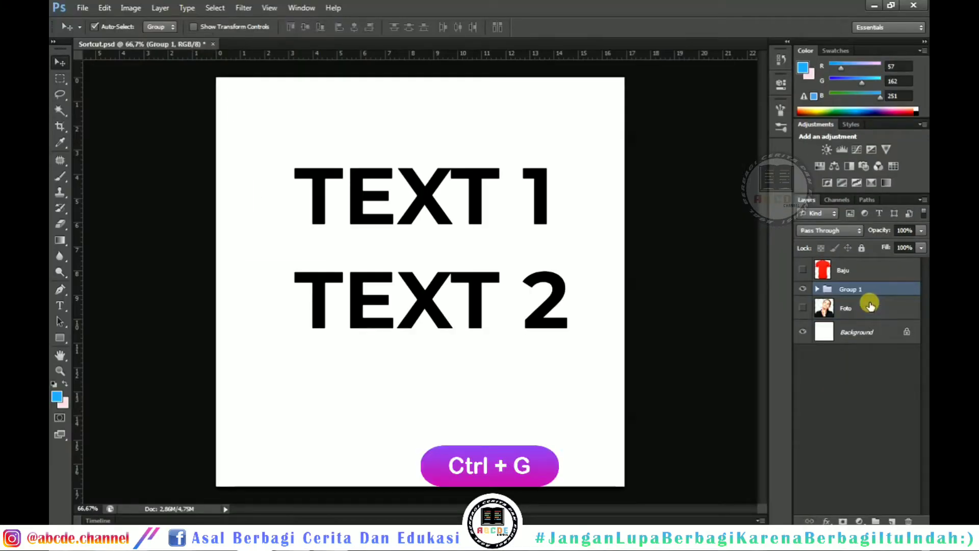
# - Toggle the new group's visibility off and on, and rename the group "Text"
pyautogui.click(804, 289)
pyautogui.click(804, 289)
pyautogui.doubleClick(850, 289)
pyautogui.write('T')
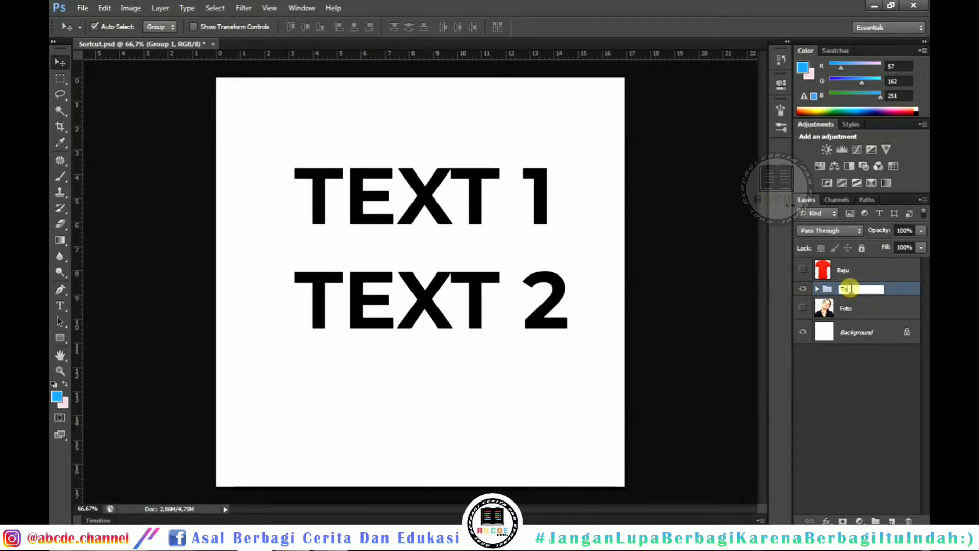
pyautogui.write('ext')
pyautogui.press('Return')
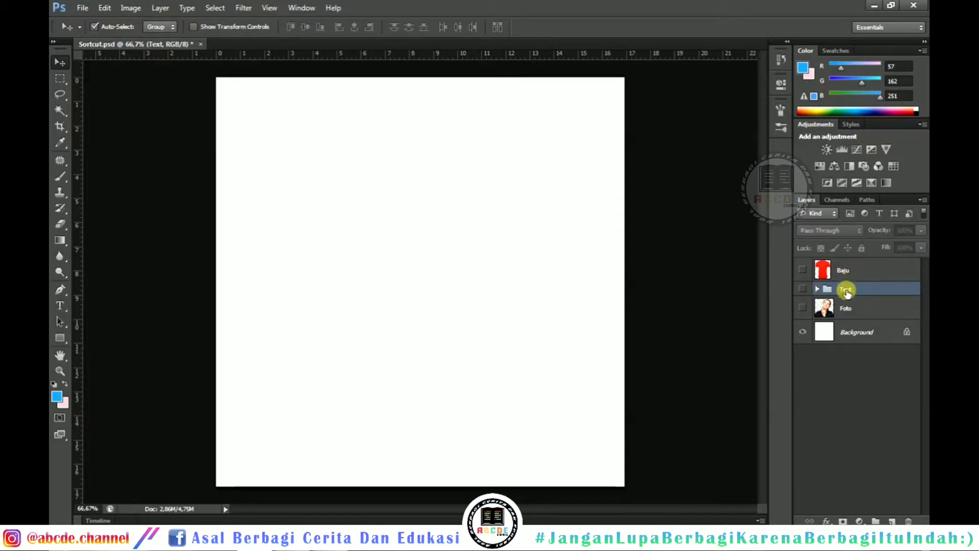
# - Show the Foto and Baju layers and combine both into a new group
pyautogui.click(803, 306)
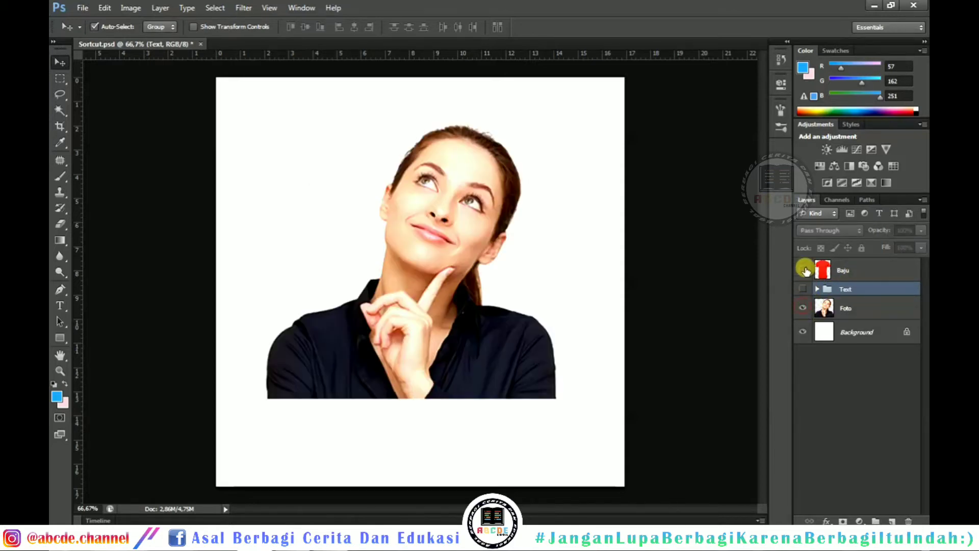
pyautogui.click(854, 306)
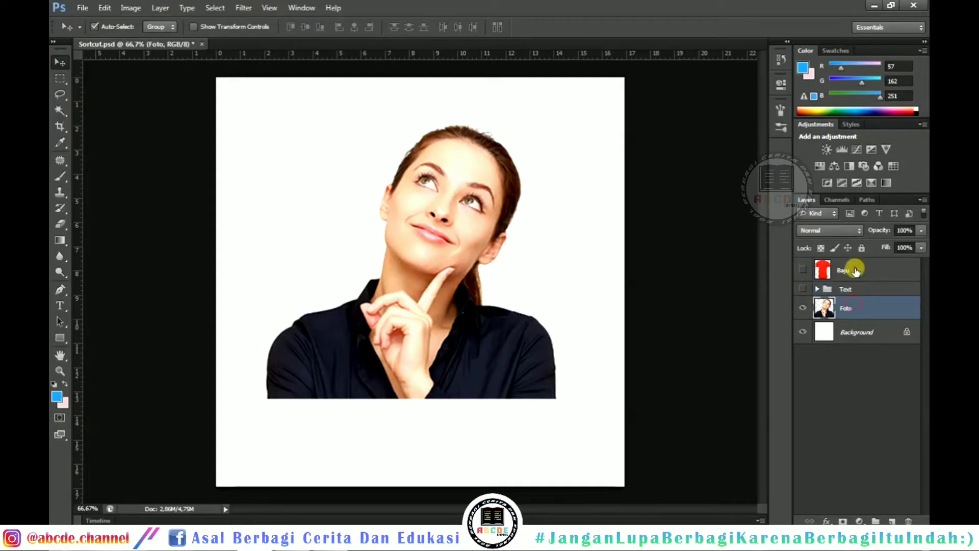
pyautogui.click(852, 268)
pyautogui.click(802, 269)
pyautogui.keyDown('ctrl'); pyautogui.click(848, 312); pyautogui.keyUp('ctrl')
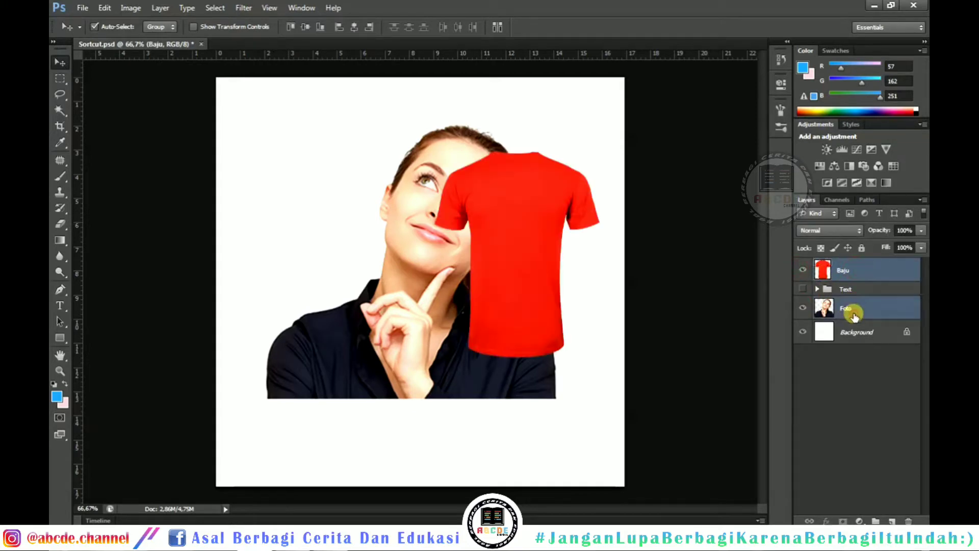
pyautogui.hotkey('ctrl', 'g')
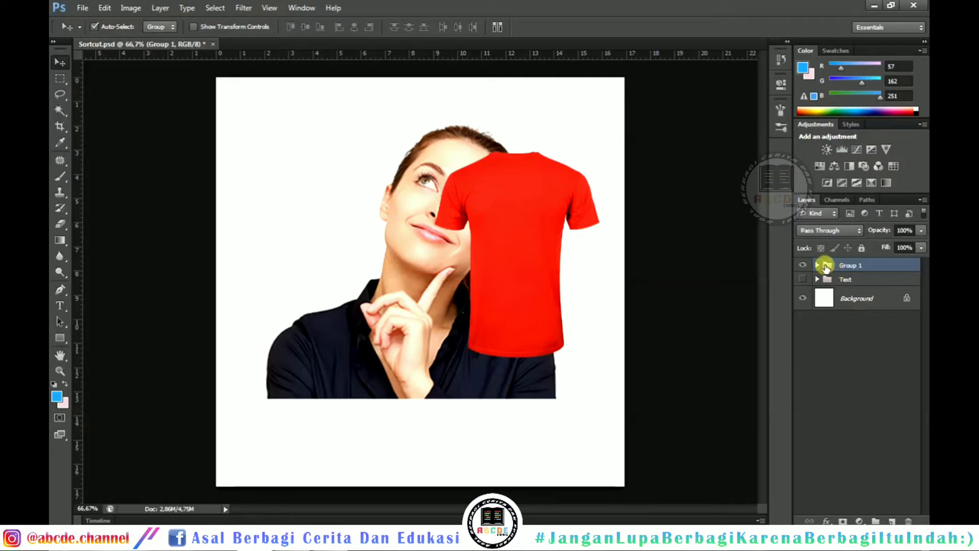
# - Rename the group holding the photo and shirt to "Orang dan baju"
pyautogui.doubleClick(852, 266)
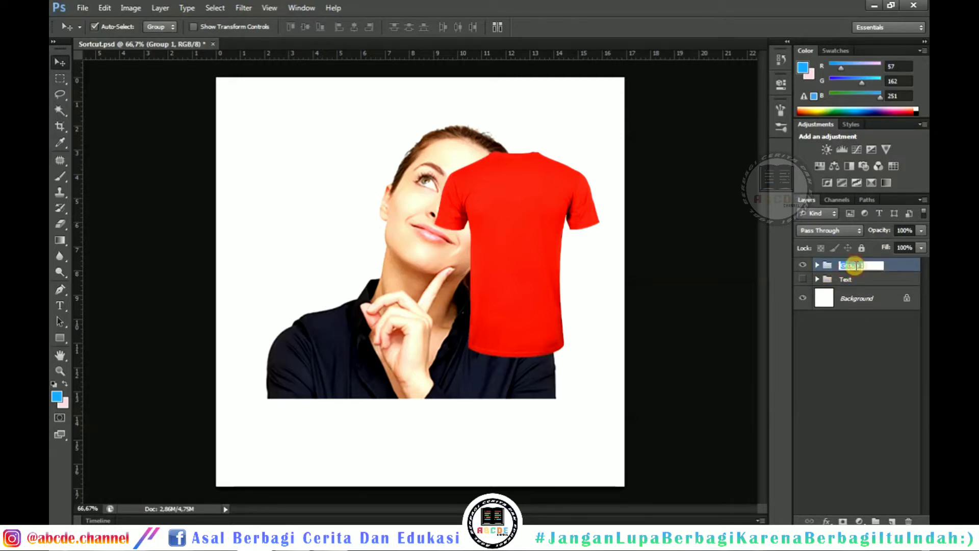
pyautogui.write('B')
pyautogui.press('BackSpace')
pyautogui.write('Orang dan baju')
pyautogui.press('Return')
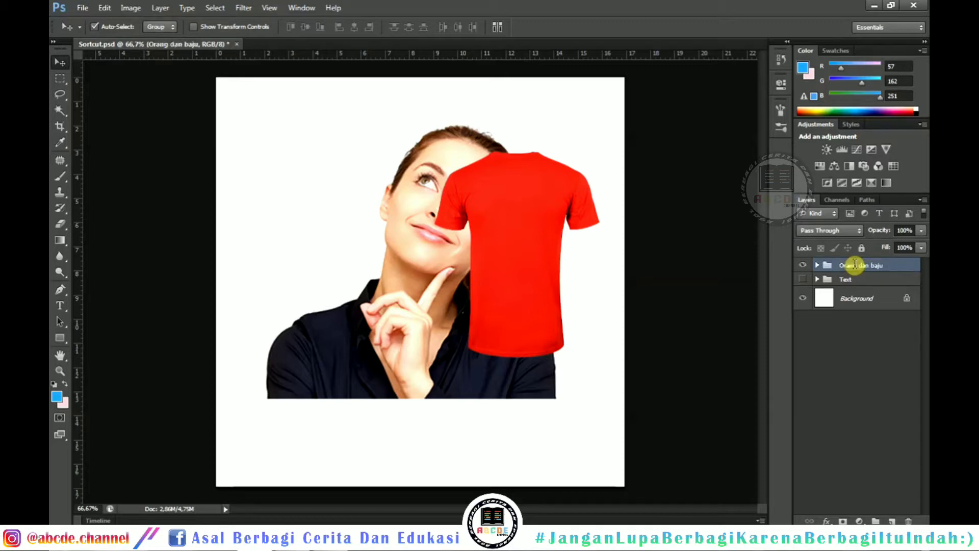
# - Hide the Orang dan baju group, leaving only the Text group and the Background layer shown
pyautogui.keyDown('alt'); pyautogui.click(803, 279); pyautogui.keyUp('alt')
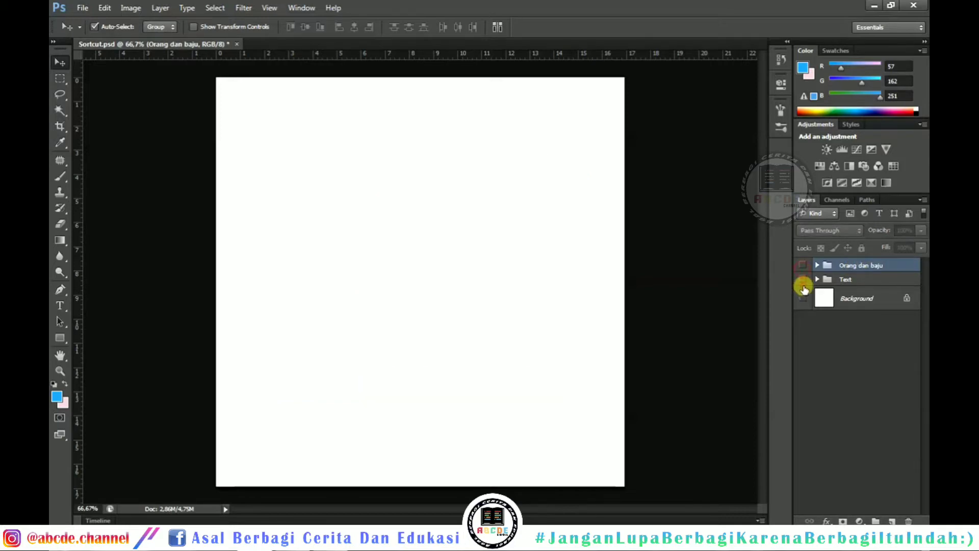
pyautogui.click(803, 279)
pyautogui.click(803, 298)
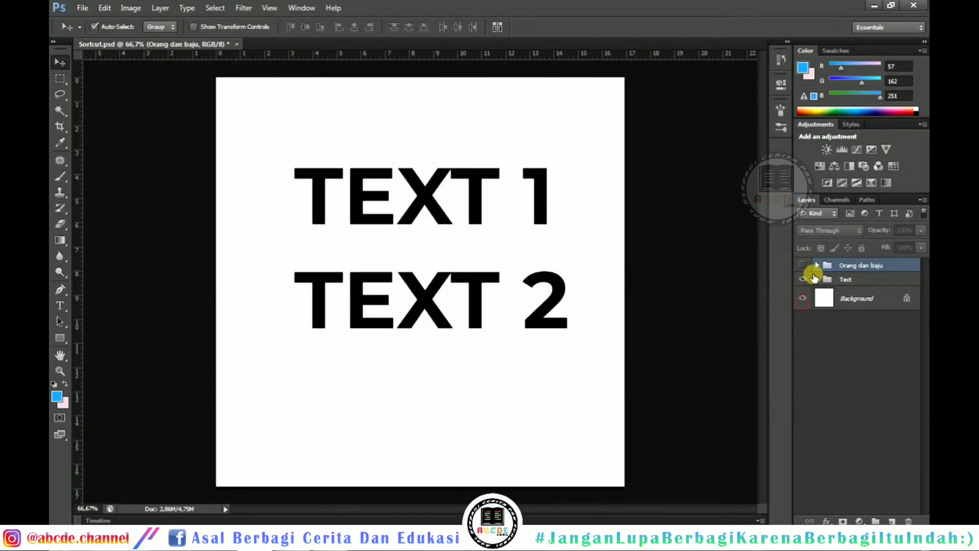
pyautogui.click(816, 279)
pyautogui.click(816, 279)
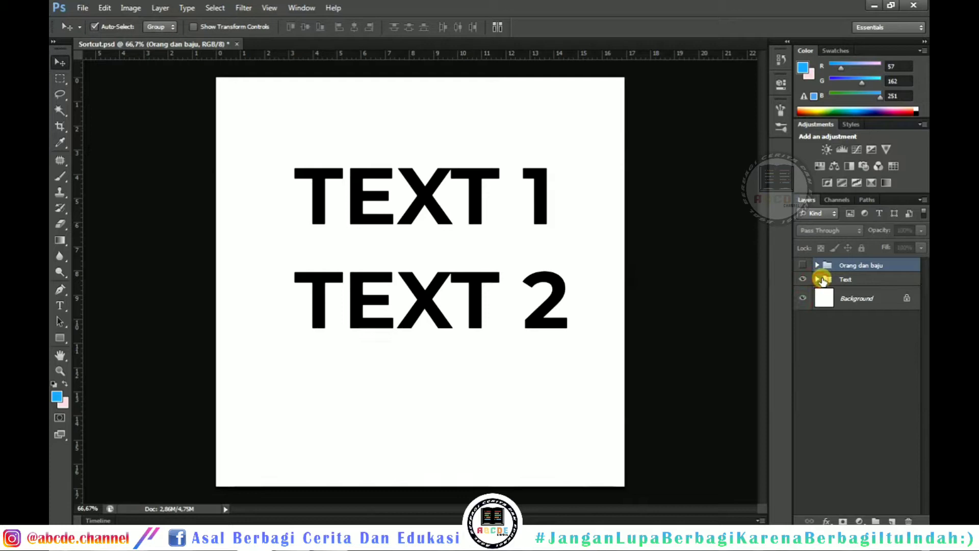
# - Ungroup the Text group into its separate text layers
pyautogui.click(845, 279)
pyautogui.rightClick(845, 279)
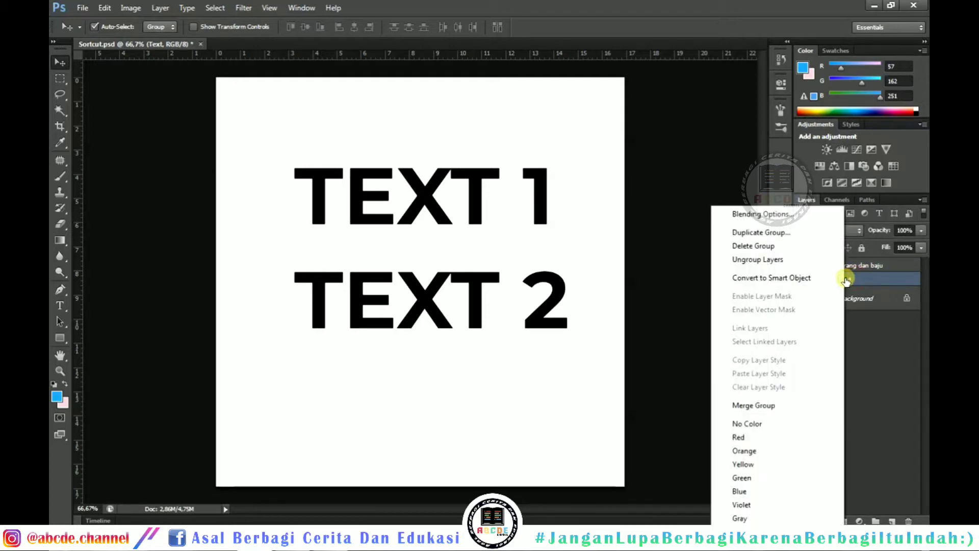
pyautogui.click(800, 259)
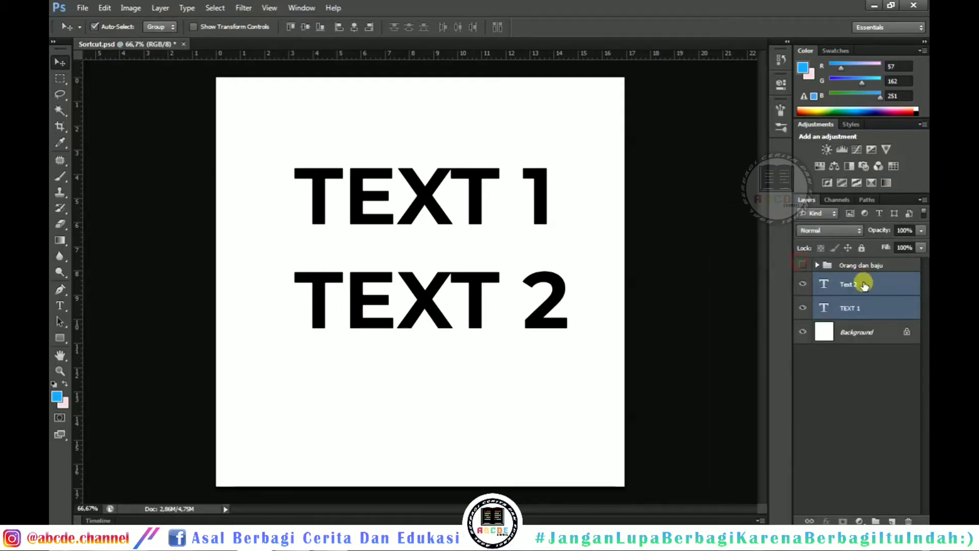
pyautogui.click(862, 284)
pyautogui.click(803, 284)
pyautogui.click(803, 284)
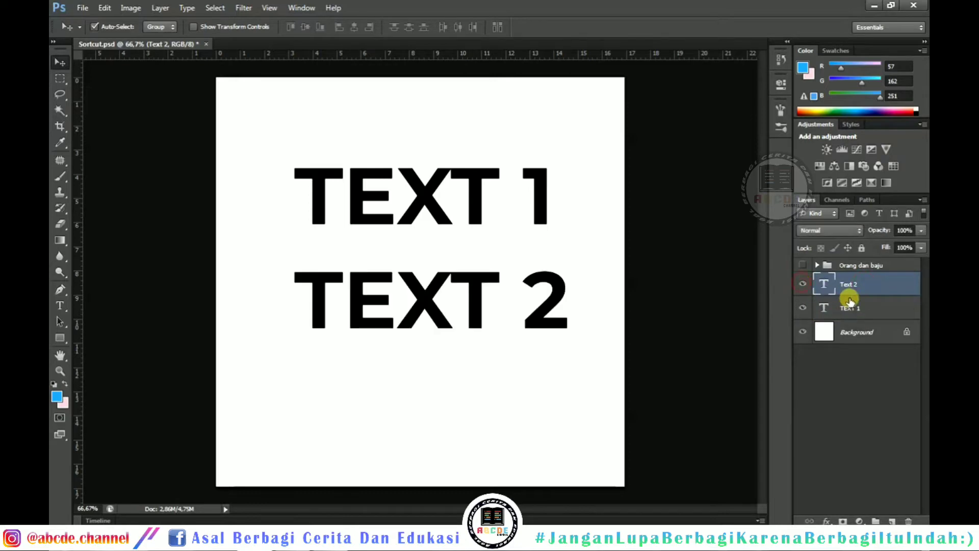
pyautogui.click(847, 306)
pyautogui.click(862, 283)
pyautogui.click(867, 312)
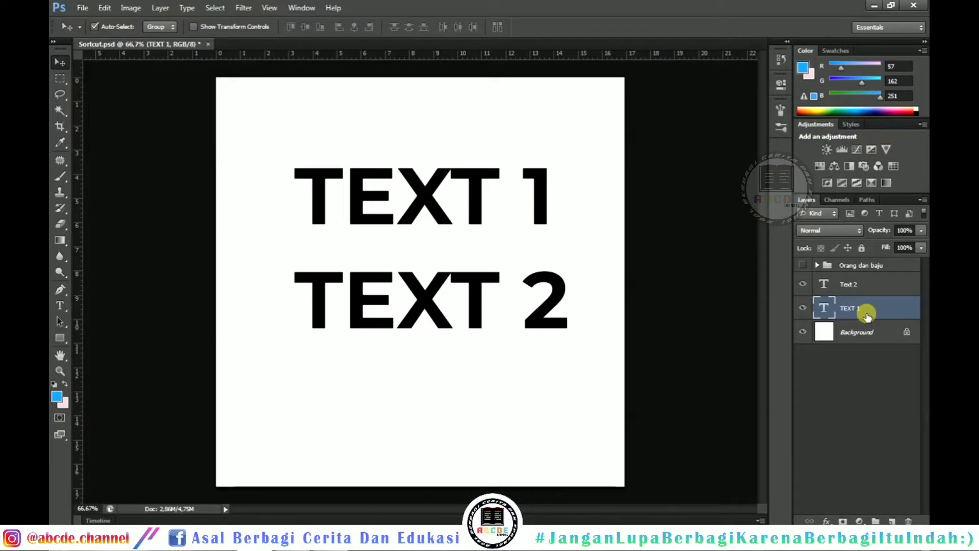
pyautogui.click(882, 266)
# - Duplicate the Text 2 layer repeatedly to make ten copies, leaving the lettering in place
pyautogui.click(869, 285)
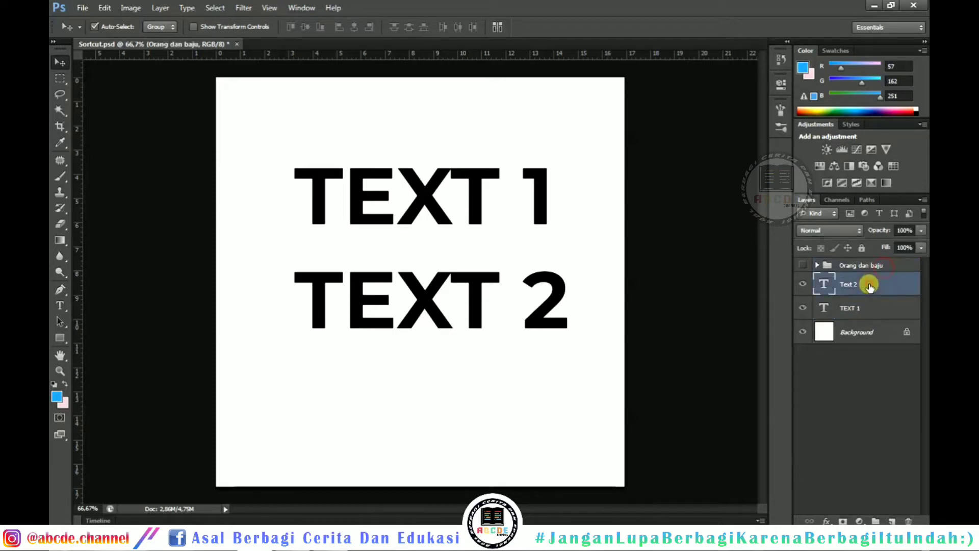
pyautogui.hotkey('ctrl', 'j')
pyautogui.hotkey('ctrl', 'j')
pyautogui.hotkey('ctrl', 'j')
pyautogui.hotkey('ctrl', 'j')
pyautogui.hotkey('ctrl', 'j')
pyautogui.hotkey('ctrl', 'j')
pyautogui.hotkey('ctrl', 'j')
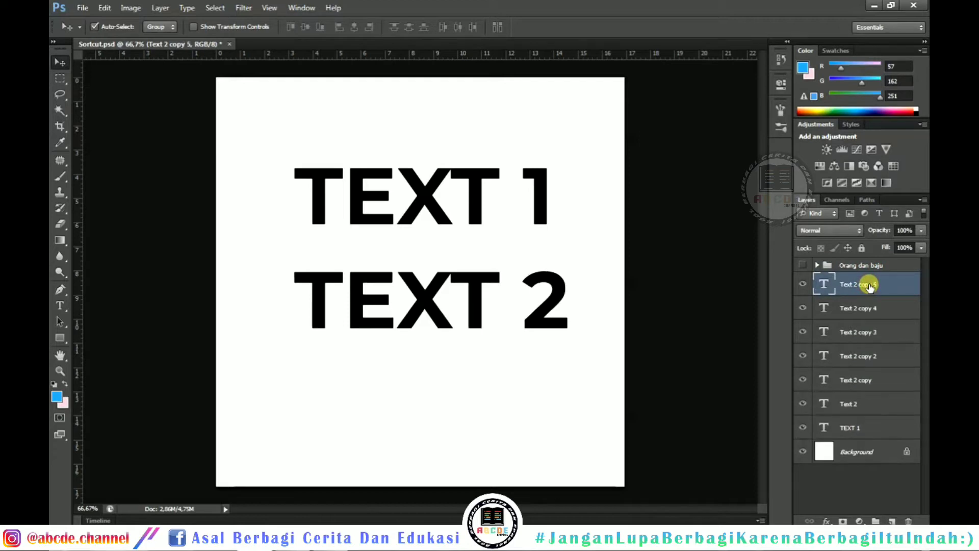
pyautogui.hotkey('ctrl', 'j')
pyautogui.hotkey('ctrl', 'j')
pyautogui.moveTo(475, 212); pyautogui.dragTo(445, 266)
pyautogui.hotkey('ctrl', 'z')
pyautogui.hotkey('ctrl', 'j')
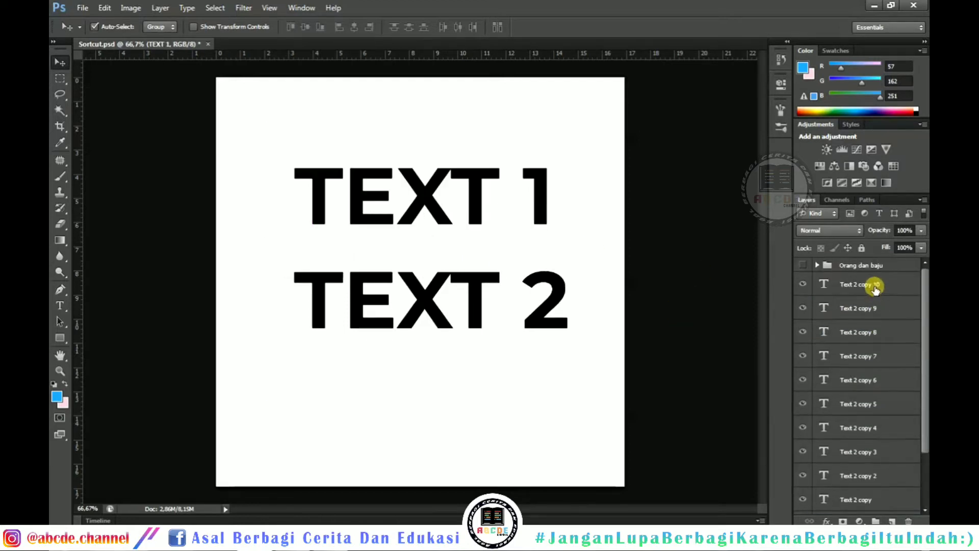
# - Group all the text layers from Text 2 copy 10 through TEXT 1, and toggle the group's visibility off and on
pyautogui.scroll(-1, 883, 449)
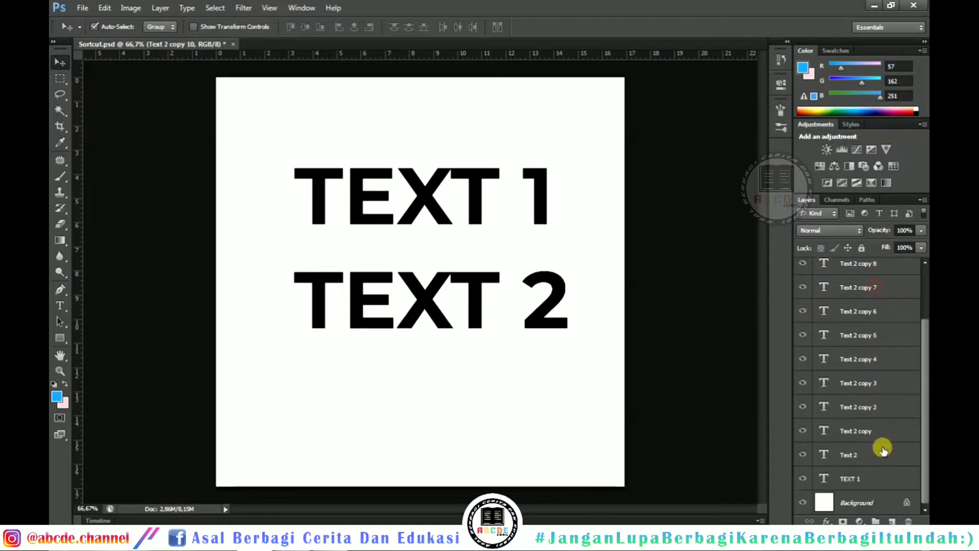
pyautogui.keyDown('shift'); pyautogui.click(876, 479); pyautogui.keyUp('shift')
pyautogui.hotkey('ctrl', 'g')
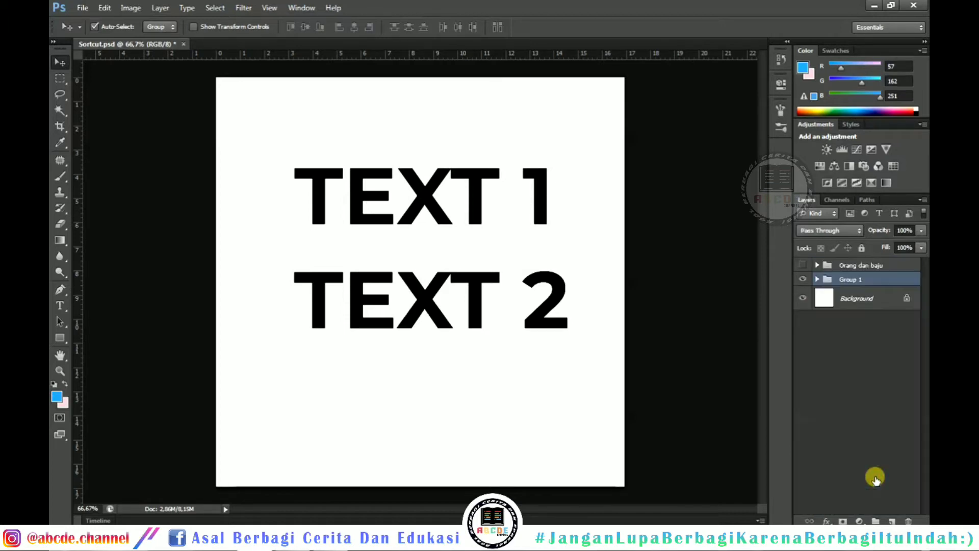
pyautogui.click(803, 279)
pyautogui.click(803, 280)
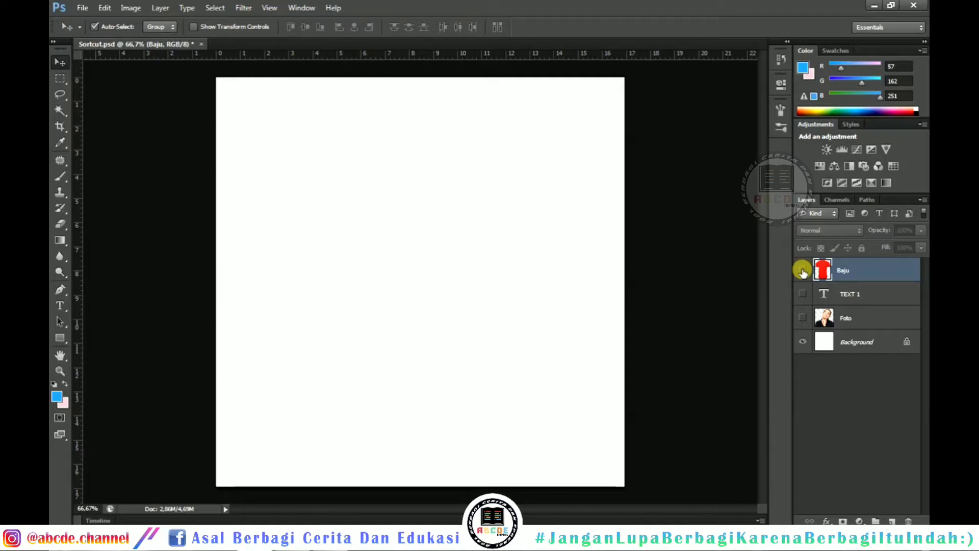
# - Show the Baju layer and recolour the red shirt purple using Hue/Saturation with Hue at -76
pyautogui.click(802, 271)
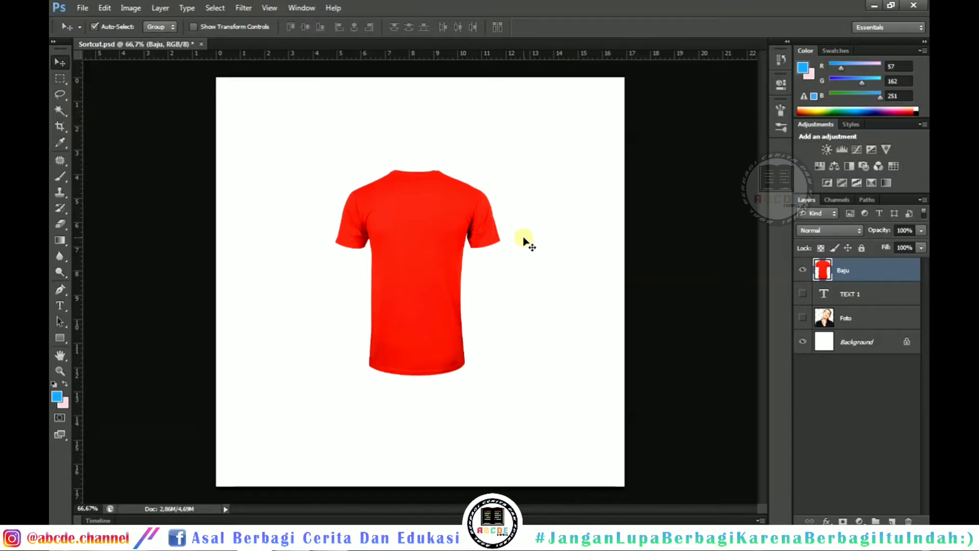
pyautogui.hotkey('ctrl', 'u')
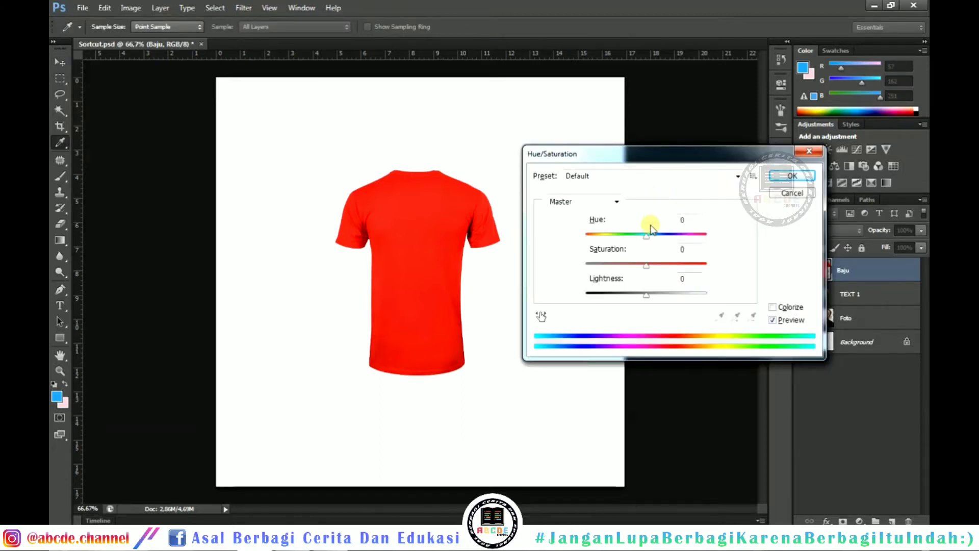
pyautogui.moveTo(647, 238); pyautogui.dragTo(612, 242)
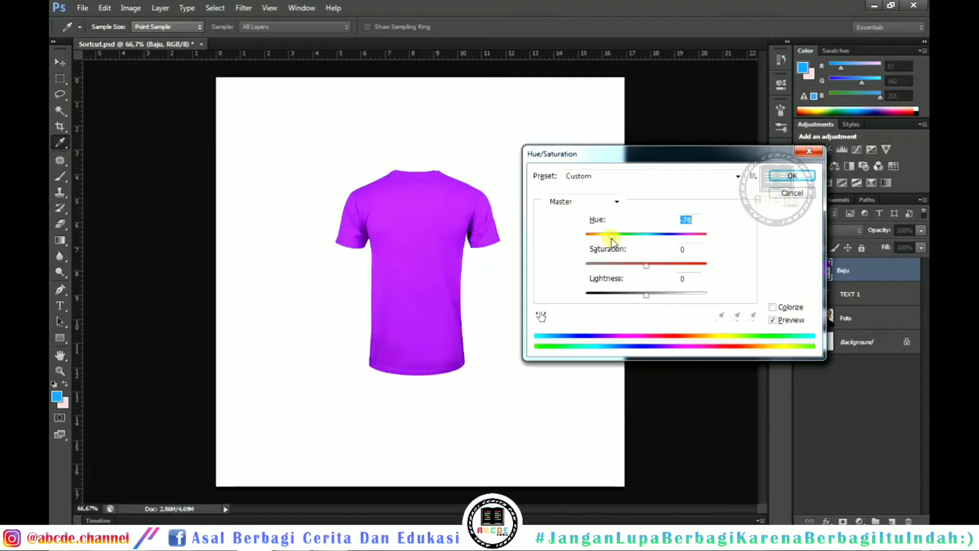
pyautogui.click(790, 176)
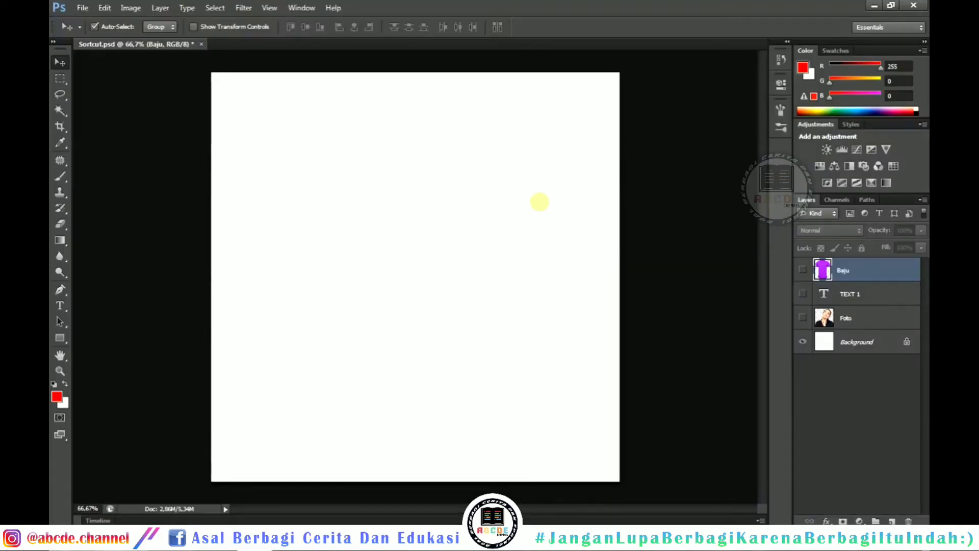
# - Show the rulers around the canvas
pyautogui.hotkey('ctrl', 'r')
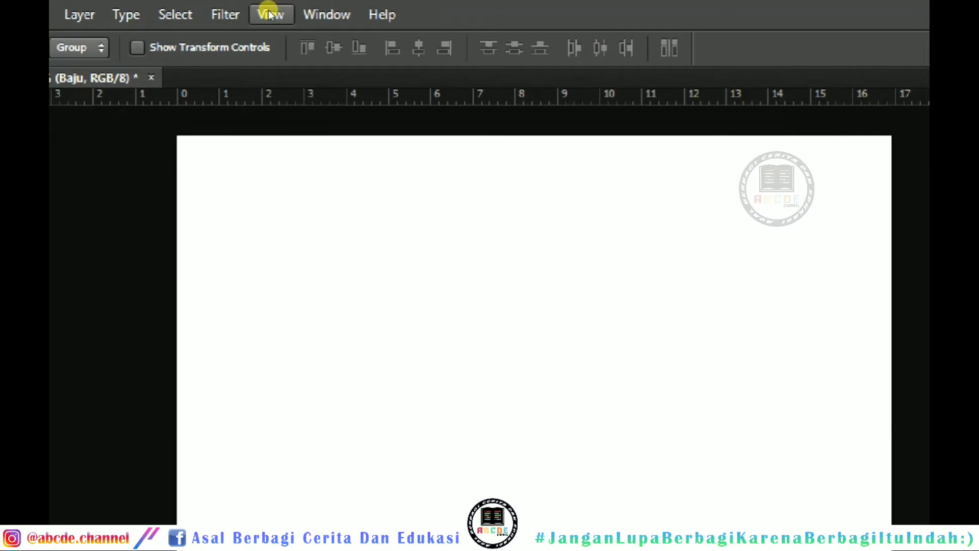
pyautogui.click(270, 14)
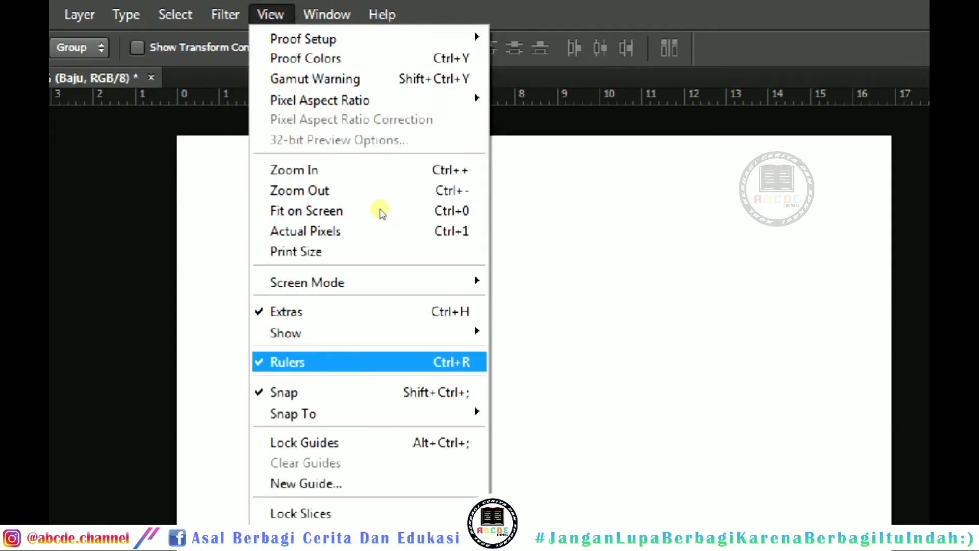
pyautogui.click(503, 201)
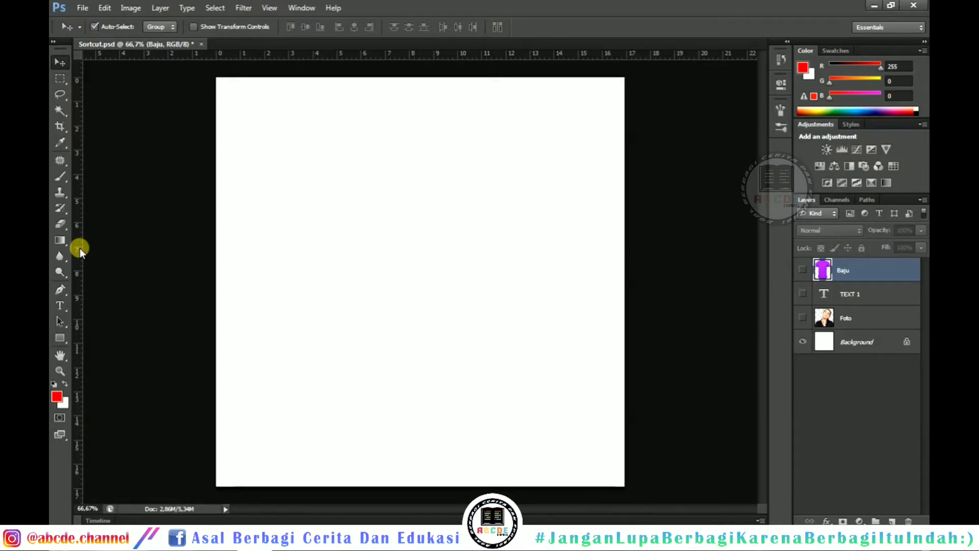
# - Add a vertical guide at about 1 on the ruler, then show the TEXT 1 layer and align its left edge to the guide near the canvas top
pyautogui.moveTo(80, 248); pyautogui.dragTo(240, 256)
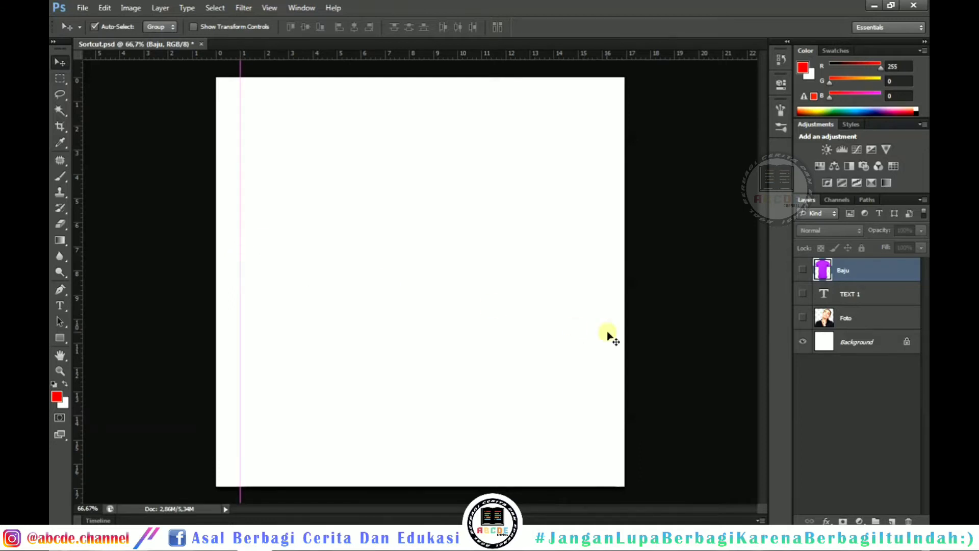
pyautogui.click(872, 295)
pyautogui.click(802, 293)
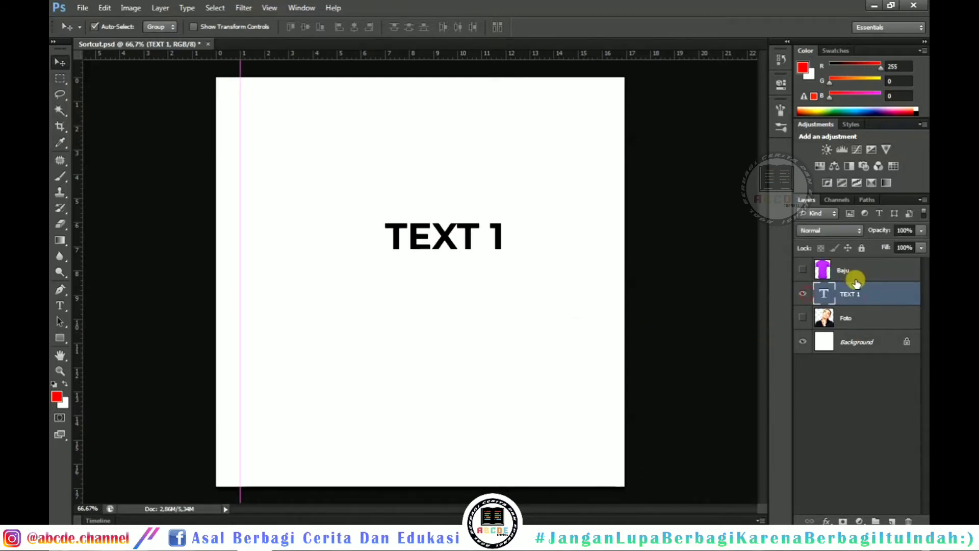
pyautogui.moveTo(452, 239); pyautogui.dragTo(305, 117)
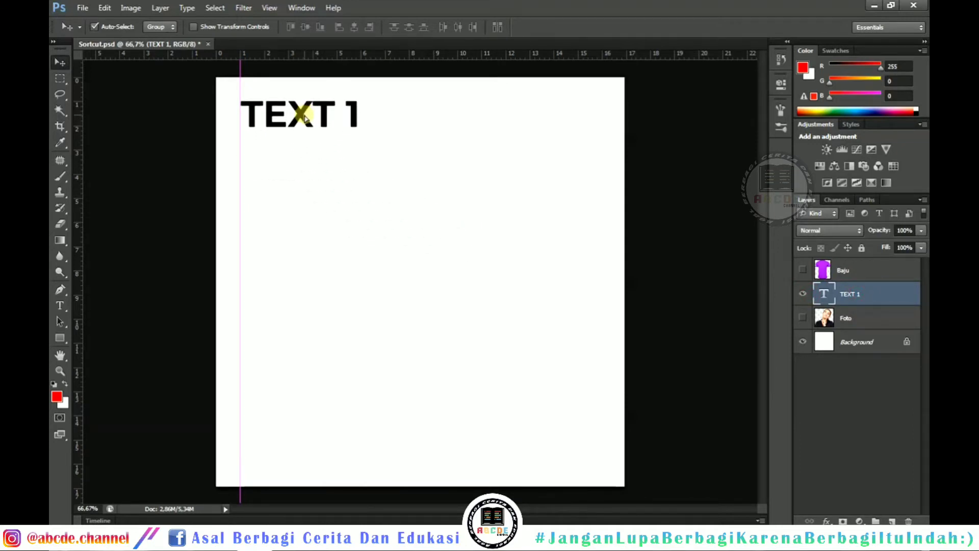
# - Duplicate the TEXT 1 layer and place the copy near the canvas bottom, left-aligned to the vertical guide
pyautogui.moveTo(893, 298); pyautogui.dragTo(892, 521)
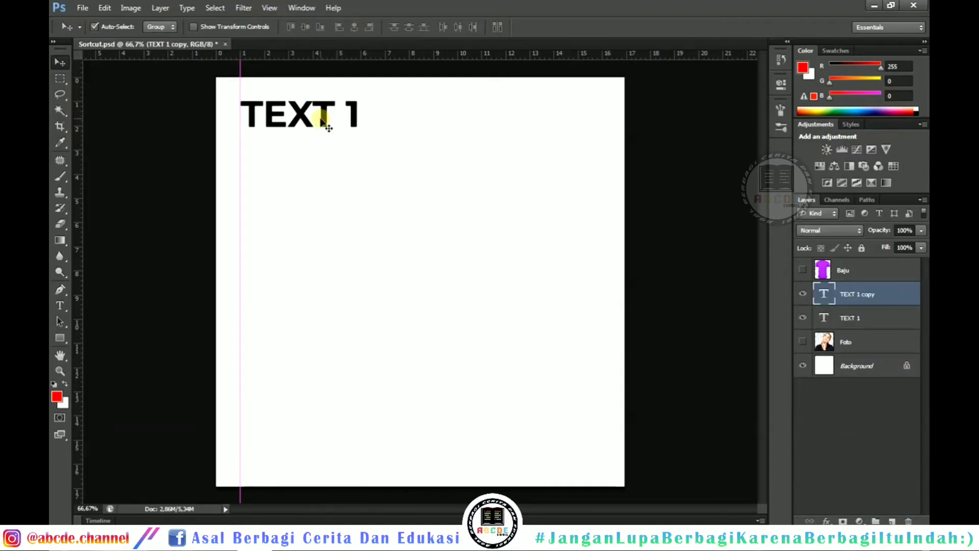
pyautogui.moveTo(322, 121); pyautogui.dragTo(356, 449)
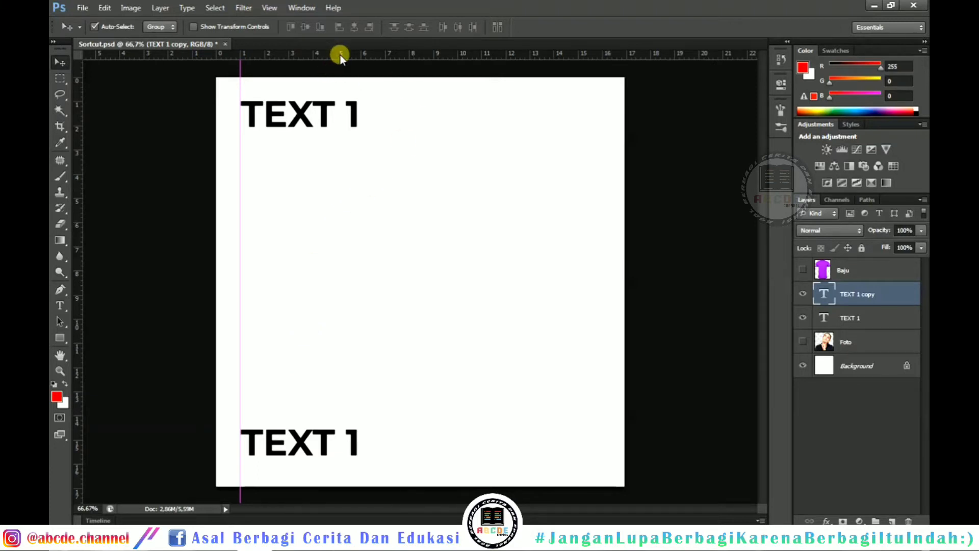
# - Add a horizontal guide at about 8 on the ruler and align two more text copies beneath it, one at each side of the canvas
pyautogui.moveTo(341, 54); pyautogui.dragTo(338, 198)
pyautogui.moveTo(337, 266); pyautogui.dragTo(338, 271)
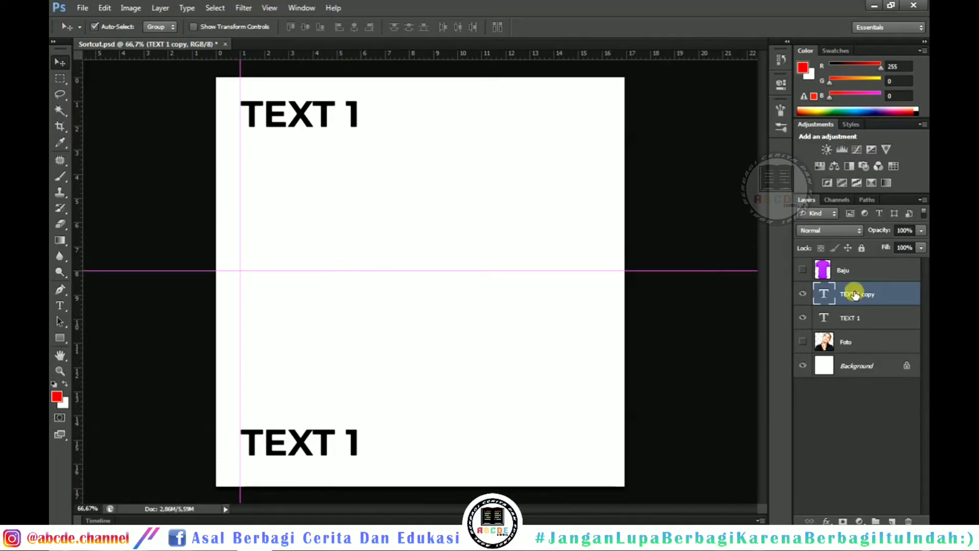
pyautogui.moveTo(863, 301); pyautogui.dragTo(892, 521)
pyautogui.moveTo(295, 448); pyautogui.dragTo(295, 289)
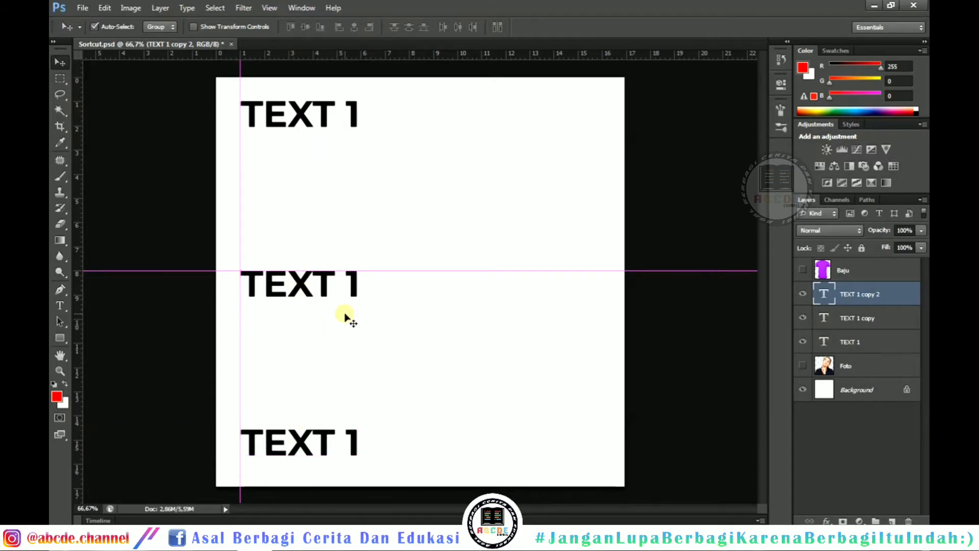
pyautogui.moveTo(901, 306); pyautogui.dragTo(891, 518)
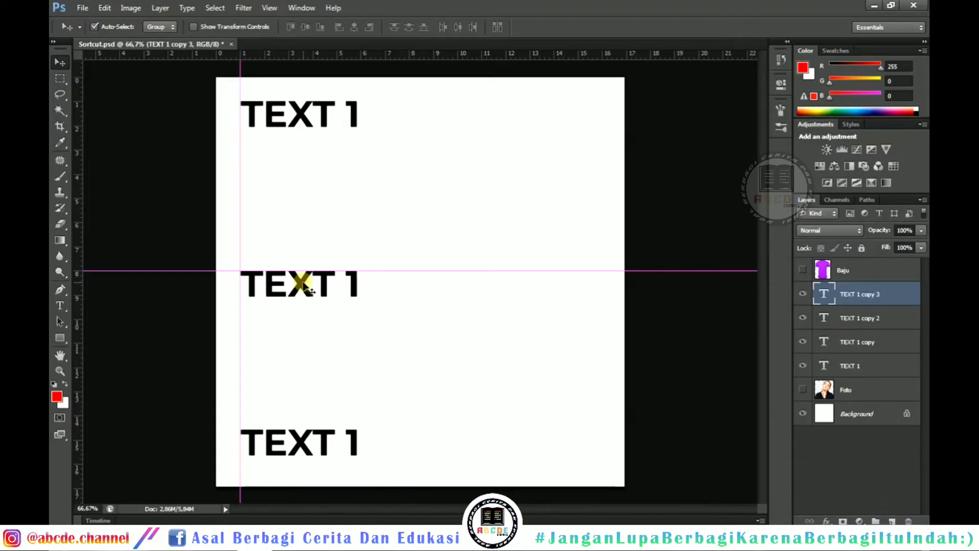
pyautogui.moveTo(323, 282); pyautogui.dragTo(557, 289)
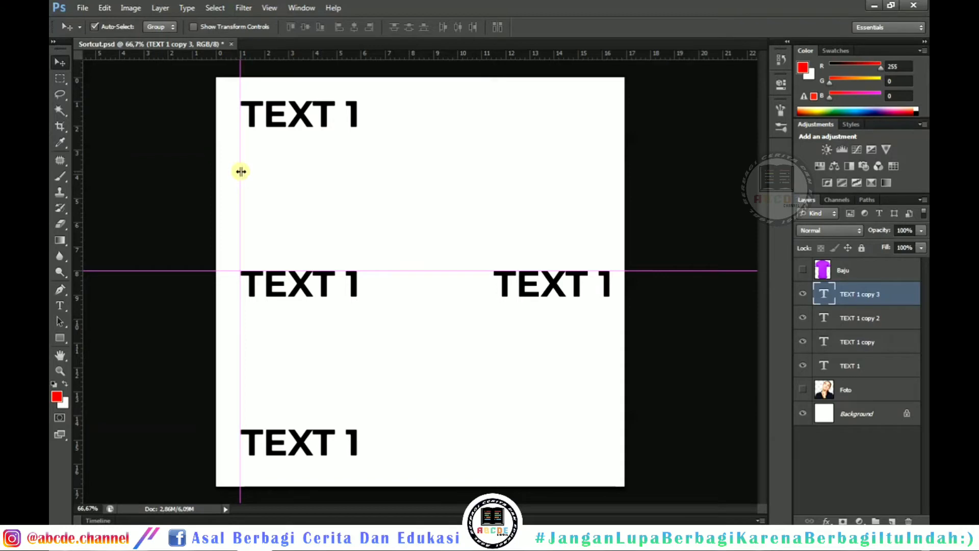
# - Lock the guides against movement and clear all guides from the canvas
pyautogui.moveTo(240, 171); pyautogui.dragTo(240, 181)
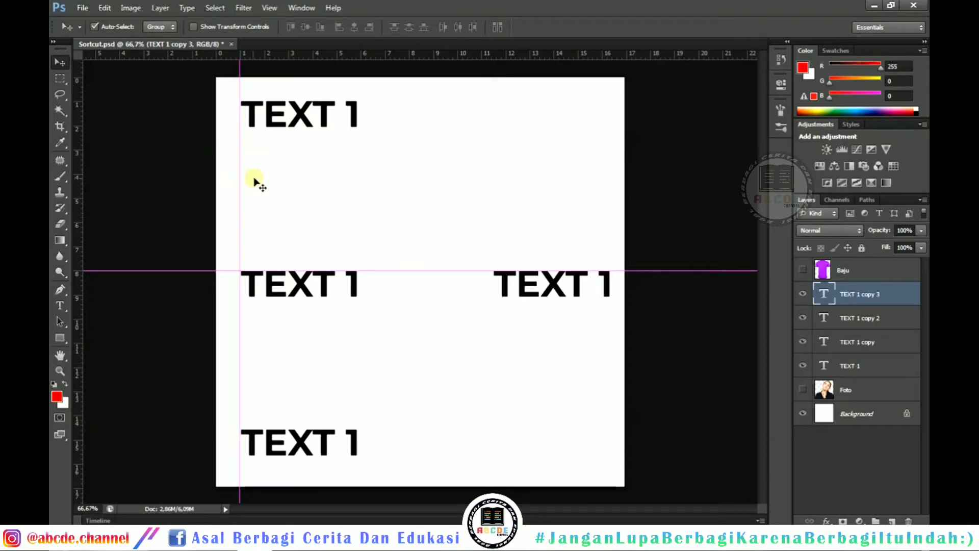
pyautogui.click(270, 8)
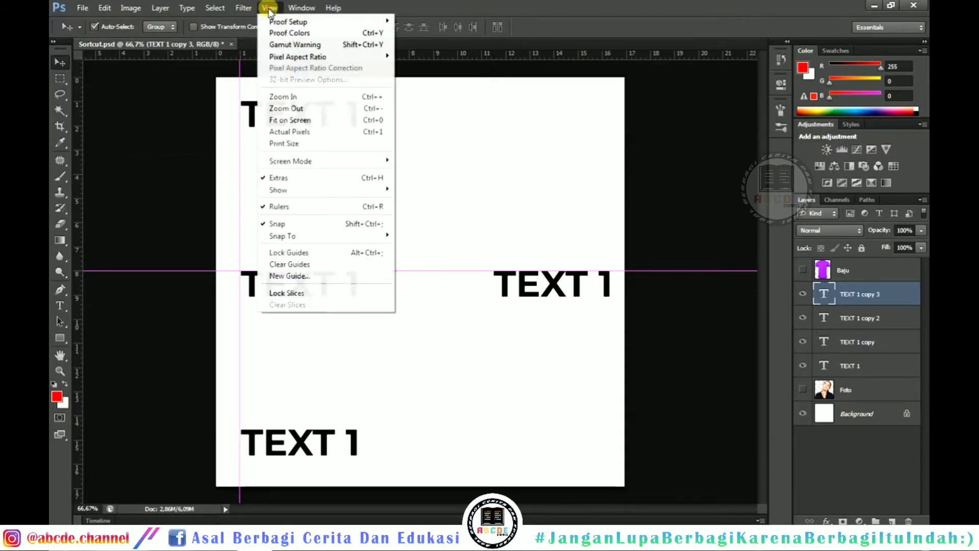
pyautogui.click(338, 251)
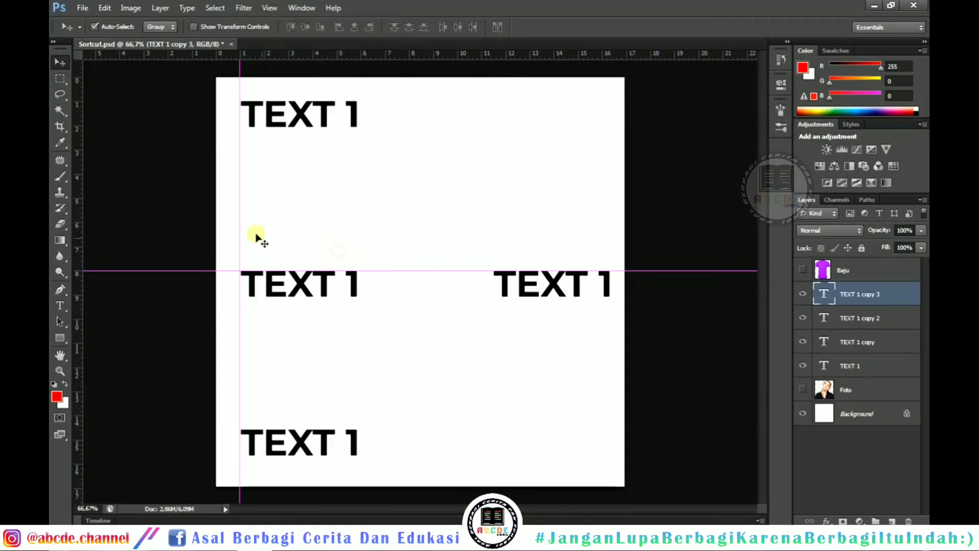
pyautogui.moveTo(241, 192); pyautogui.dragTo(243, 192)
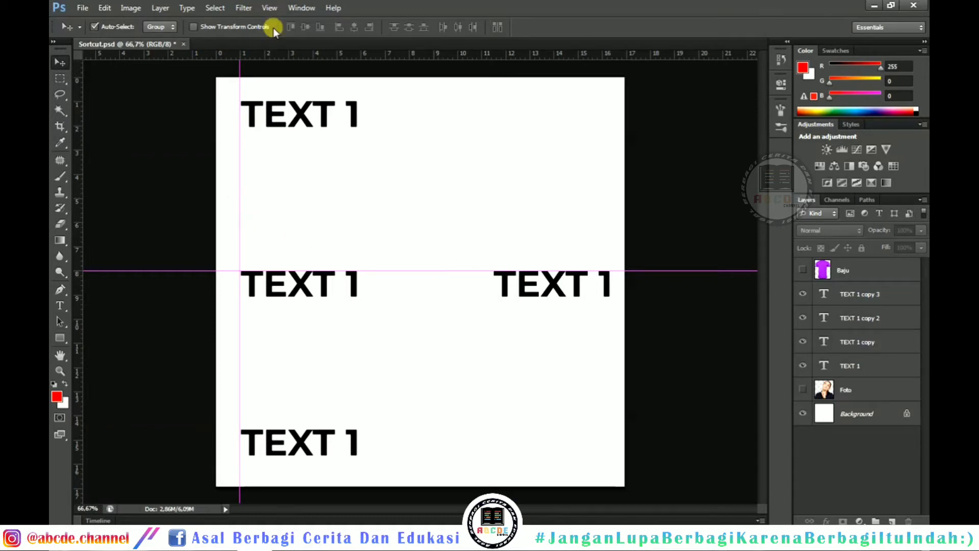
pyautogui.click(269, 8)
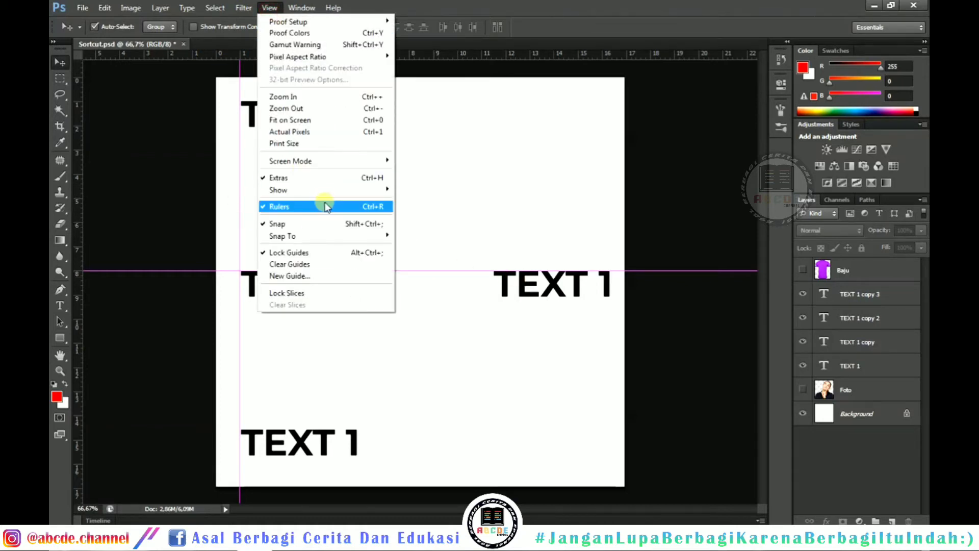
pyautogui.click(292, 265)
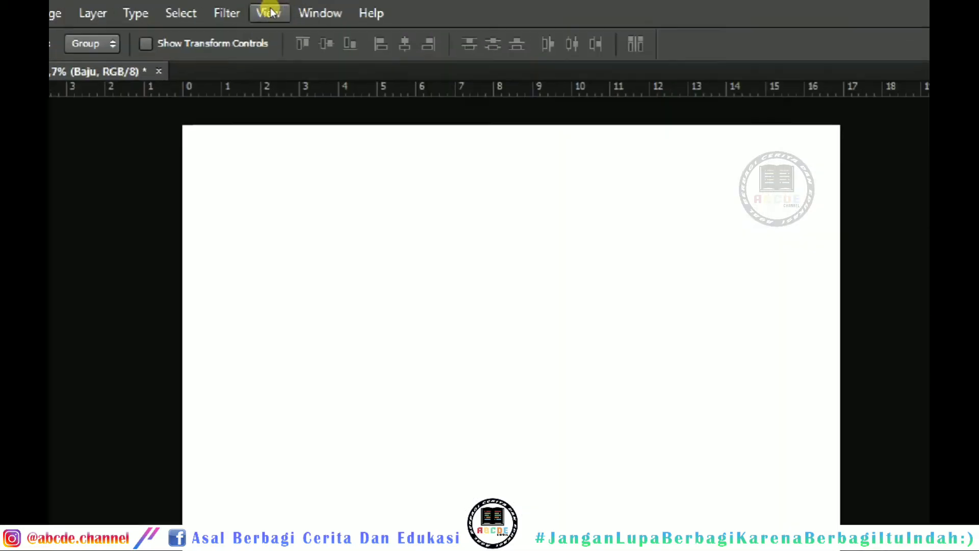
pyautogui.click(270, 7)
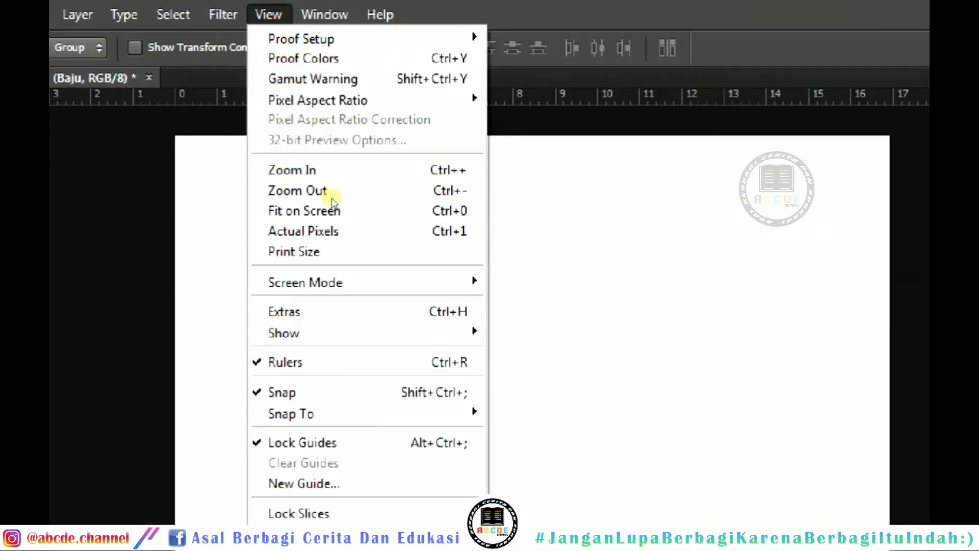
pyautogui.moveTo(185, 25)
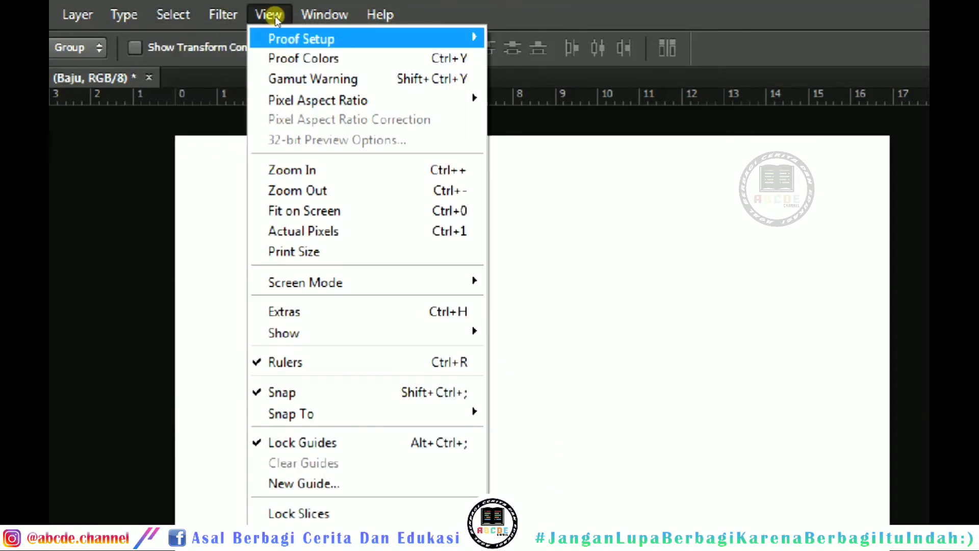
pyautogui.click(275, 13)
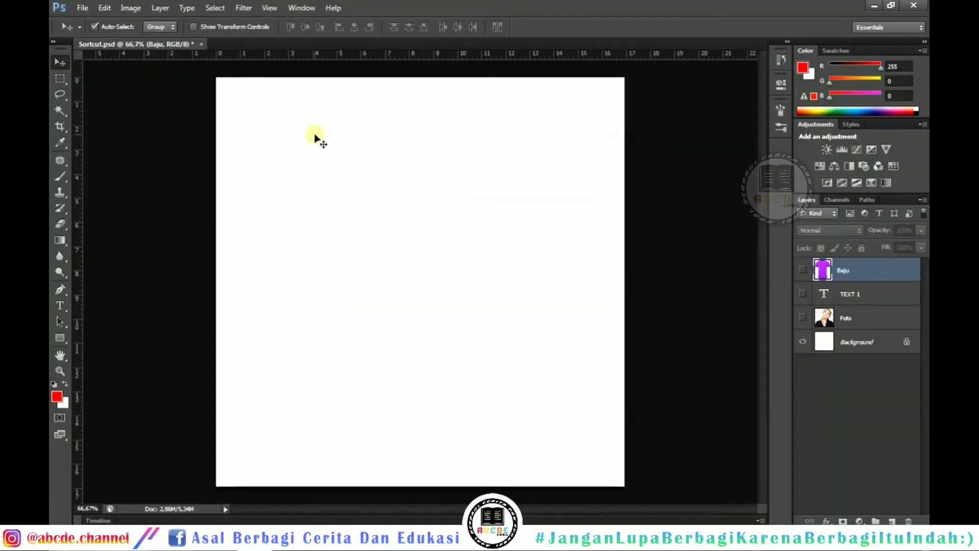
# - Add a horizontal guide at about 2 and a vertical guide at about 1.8, and snap the TEXT 1 lettering's top-left corner to their intersection
pyautogui.moveTo(415, 57); pyautogui.dragTo(418, 126)
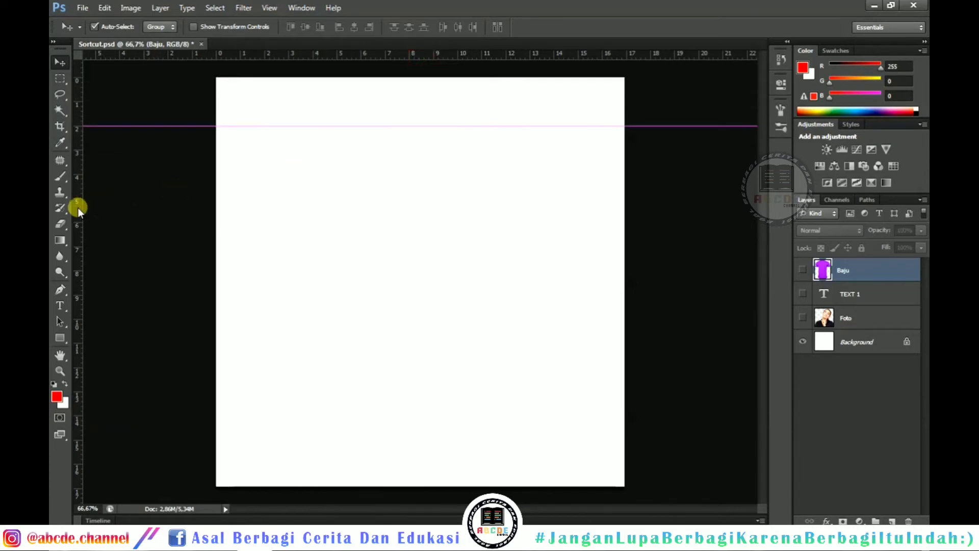
pyautogui.moveTo(78, 208); pyautogui.dragTo(259, 212)
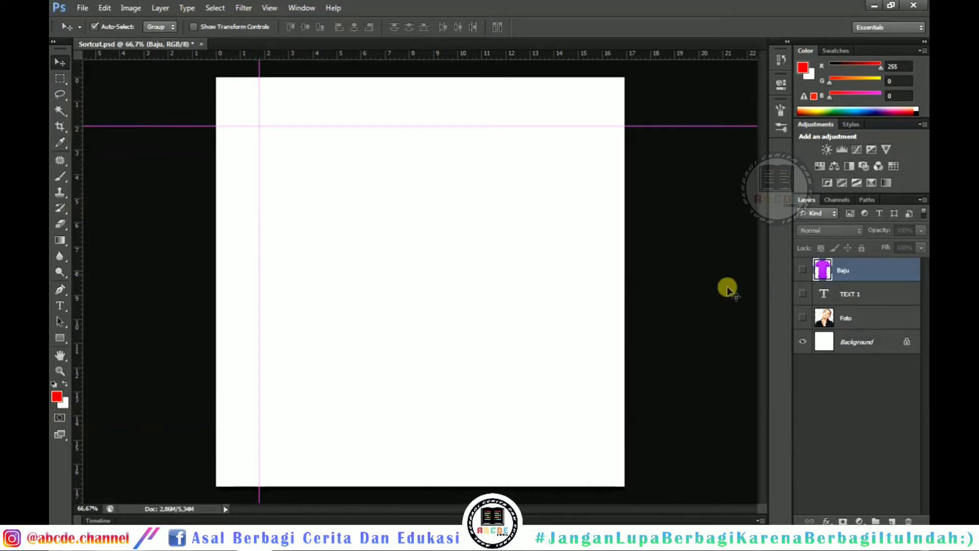
pyautogui.click(852, 294)
pyautogui.click(803, 294)
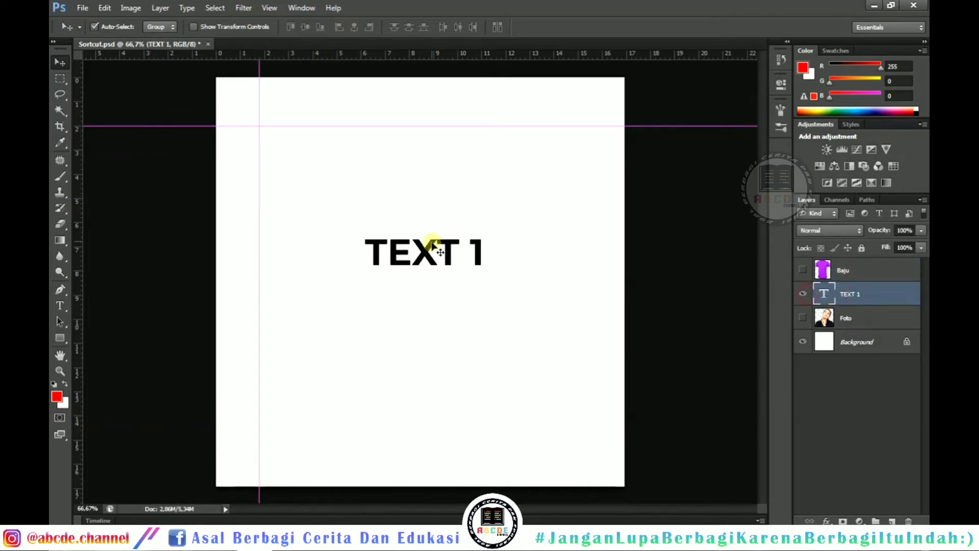
pyautogui.moveTo(432, 246); pyautogui.dragTo(321, 133)
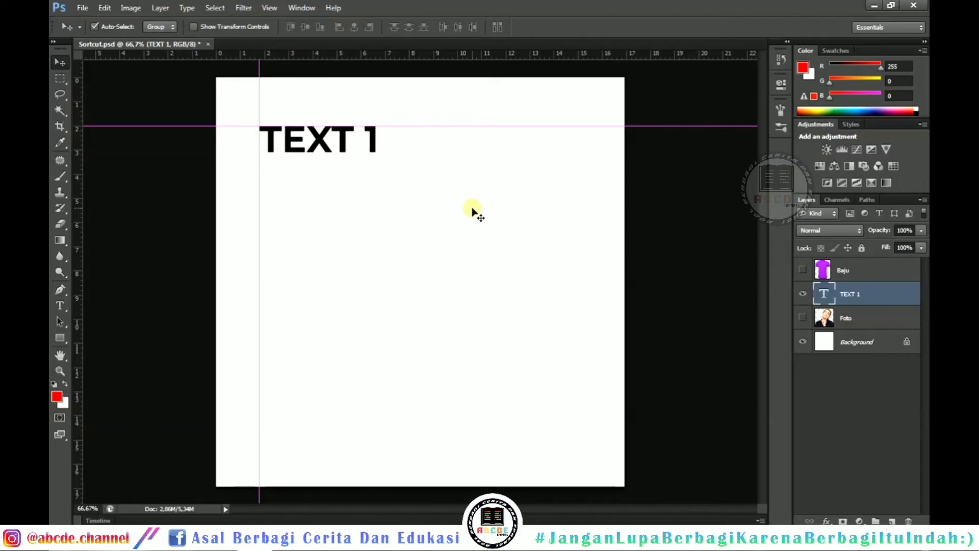
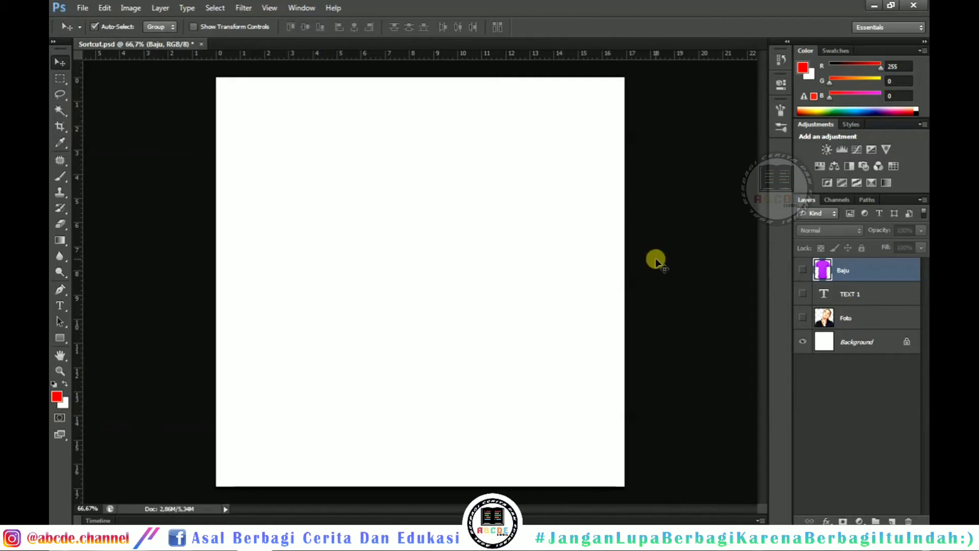
# - Show the TEXT 1 layer, move its lettering to the canvas's upper left, and place a duplicate beside it on the same line
pyautogui.click(803, 293)
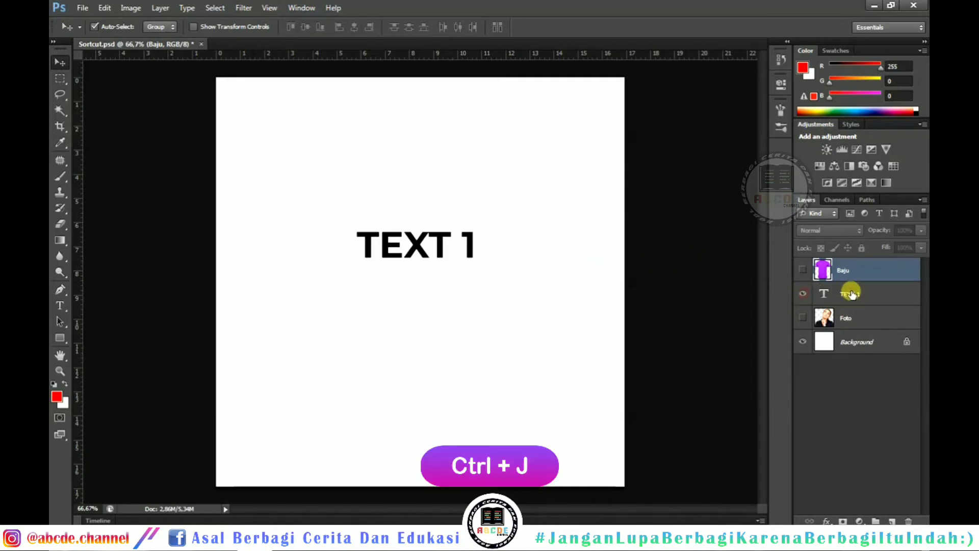
pyautogui.click(850, 291)
pyautogui.moveTo(399, 250); pyautogui.dragTo(317, 159)
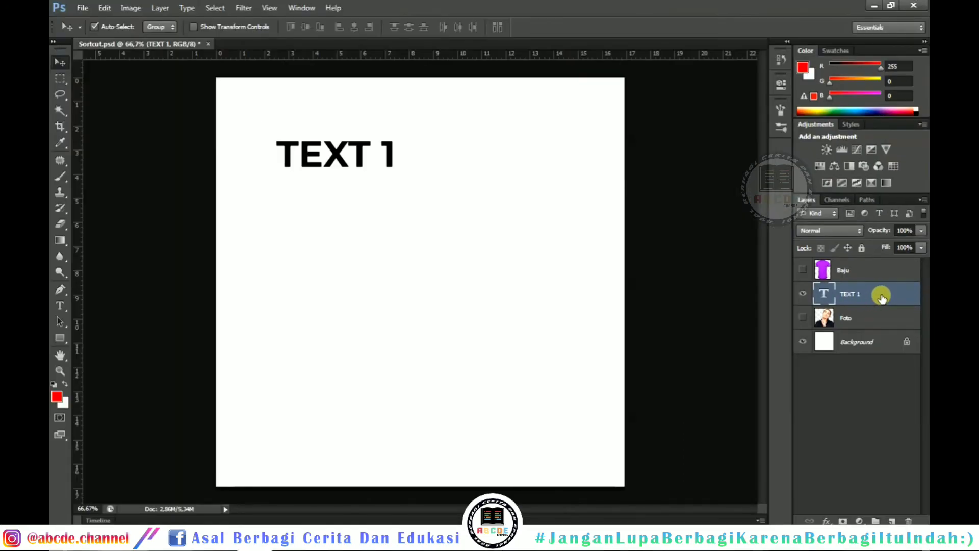
pyautogui.moveTo(882, 299); pyautogui.dragTo(893, 519)
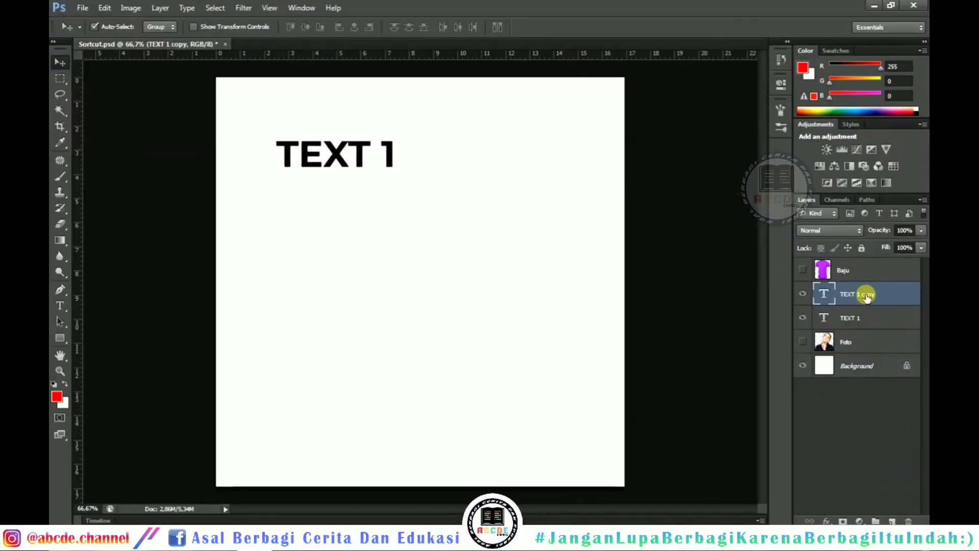
pyautogui.moveTo(346, 153); pyautogui.dragTo(512, 153)
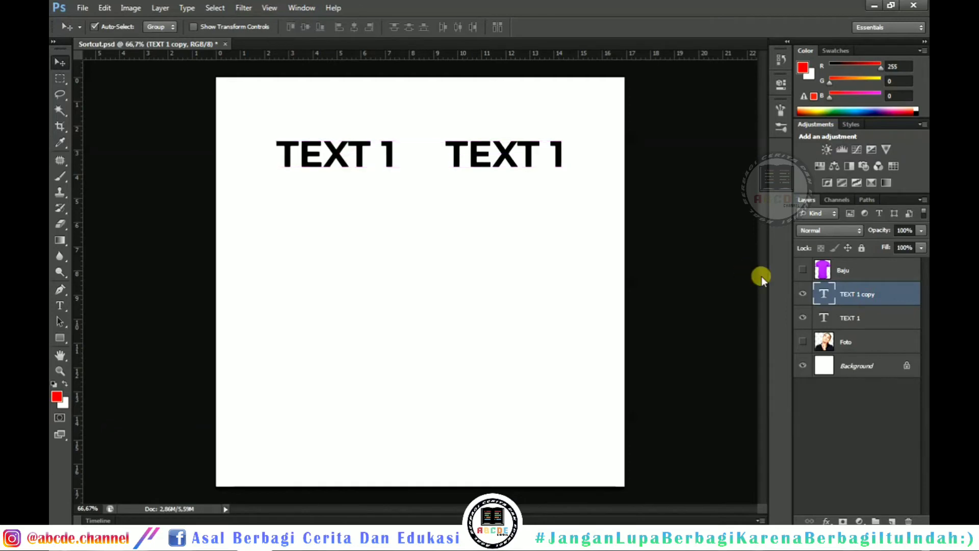
# - Duplicate the TEXT 1 copy layer as TEXT 1 copy 2 and place it centred below the two existing texts
pyautogui.rightClick(865, 298)
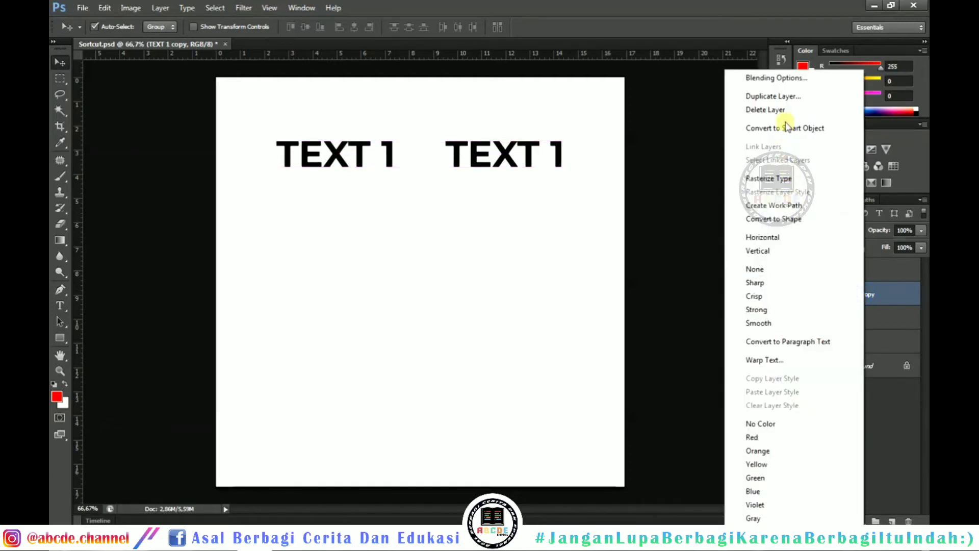
pyautogui.click(786, 96)
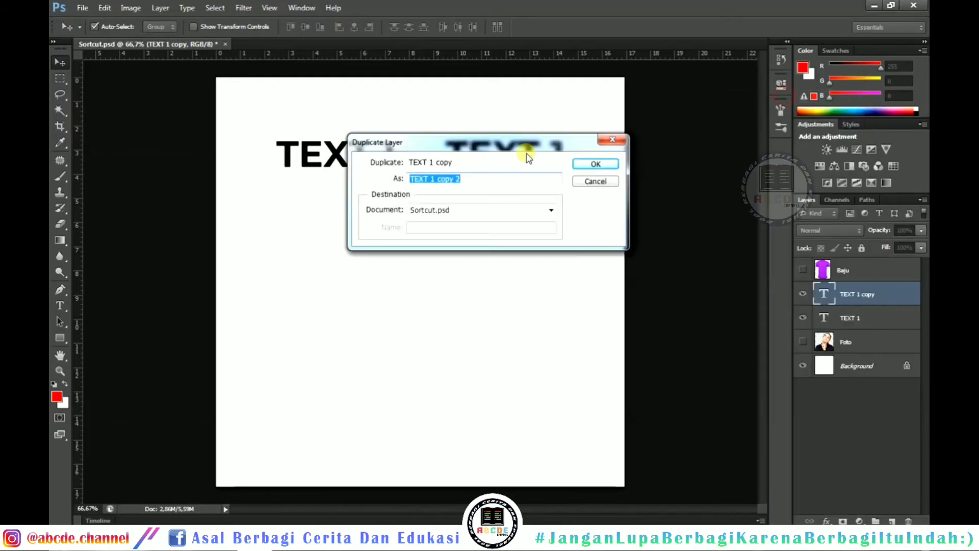
pyautogui.click(600, 165)
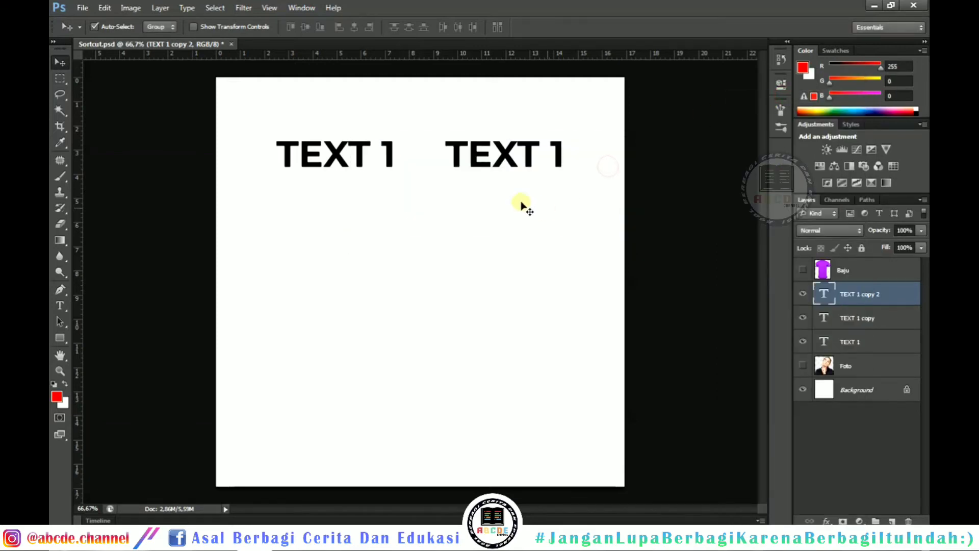
pyautogui.moveTo(492, 150); pyautogui.dragTo(444, 246)
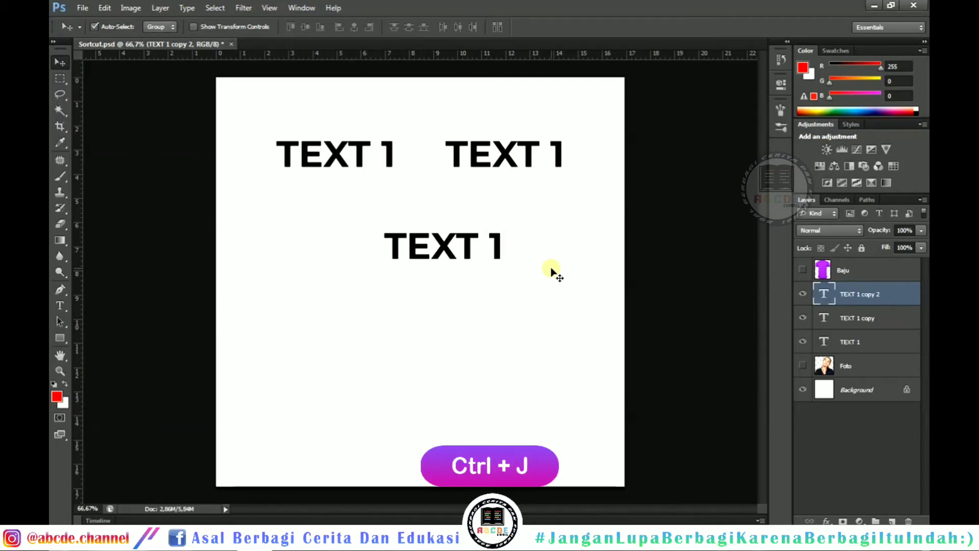
# - Duplicate the text layer repeatedly up to TEXT 1 copy 8, scattering the copies across the canvas
pyautogui.hotkey('ctrl', 'j')
pyautogui.moveTo(446, 253); pyautogui.dragTo(356, 376)
pyautogui.hotkey('ctrl', 'j')
pyautogui.hotkey('ctrl', 'j')
pyautogui.hotkey('ctrl', 'j')
pyautogui.moveTo(428, 375); pyautogui.dragTo(388, 228)
pyautogui.hotkey('ctrl', 'j')
pyautogui.hotkey('ctrl', 'j')
pyautogui.moveTo(316, 218); pyautogui.dragTo(485, 205)
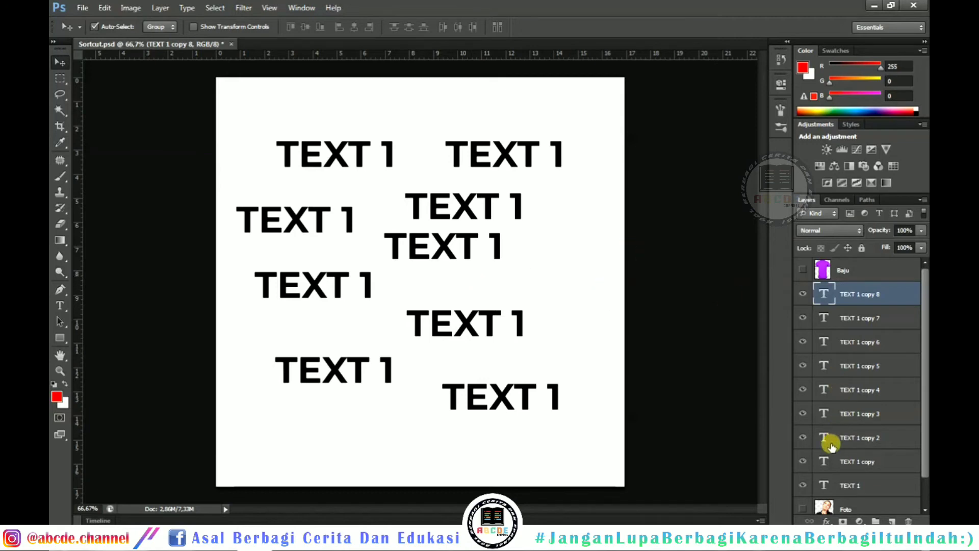
pyautogui.scroll(-1, 878, 427)
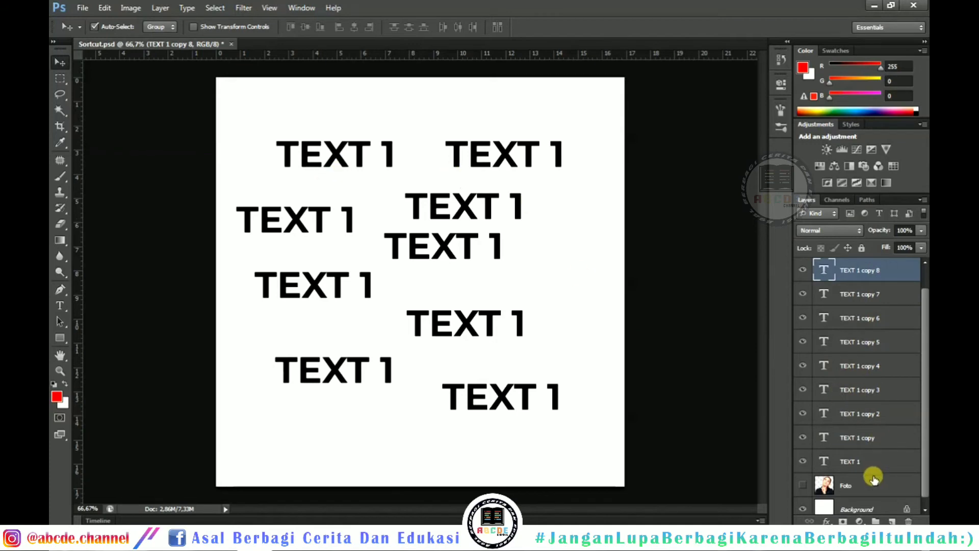
# - Group all the TEXT 1 copy layers, leaving the original TEXT 1 layer out, and hide the group
pyautogui.keyDown('shift'); pyautogui.click(878, 438); pyautogui.keyUp('shift')
pyautogui.hotkey('ctrl', 'g')
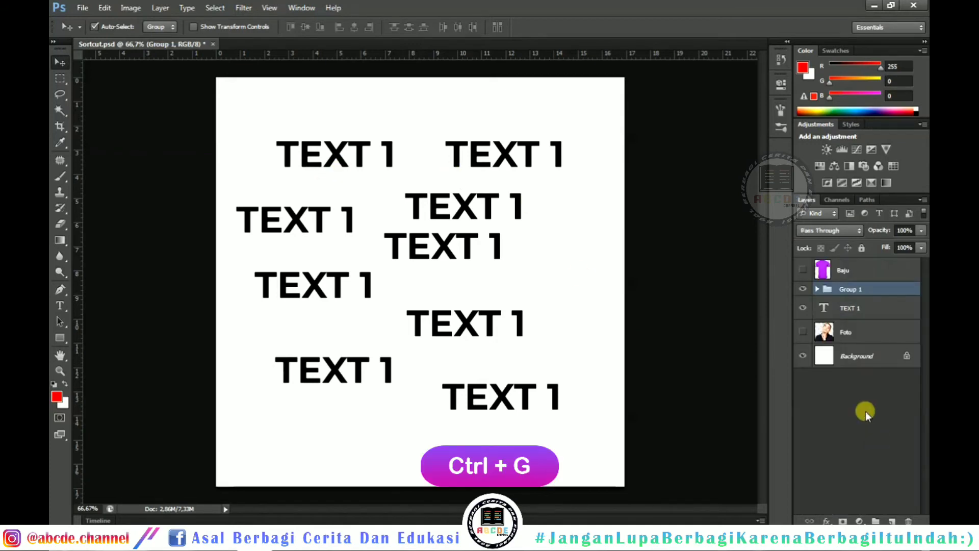
pyautogui.click(803, 289)
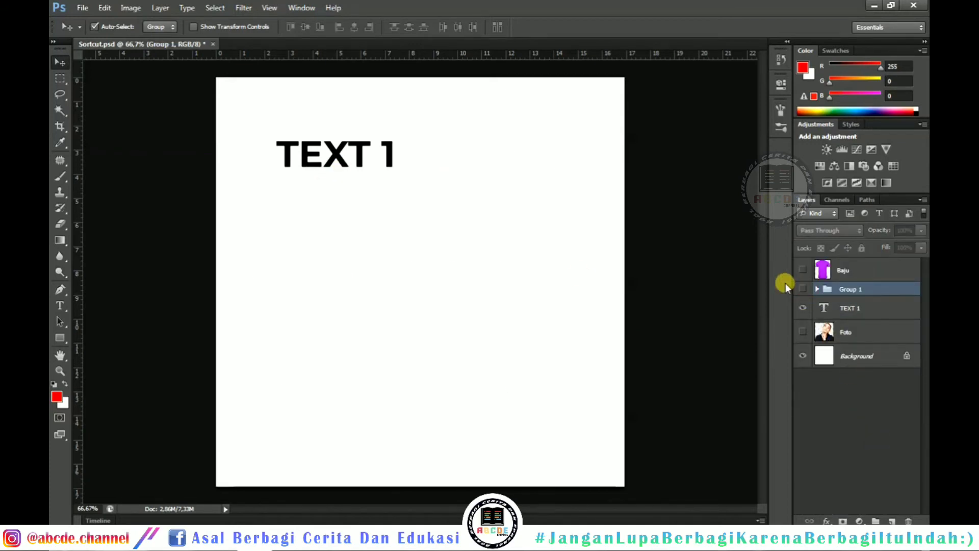
# - Show the TEXT 1 layer and move its lettering to the canvas's upper left
pyautogui.click(835, 306)
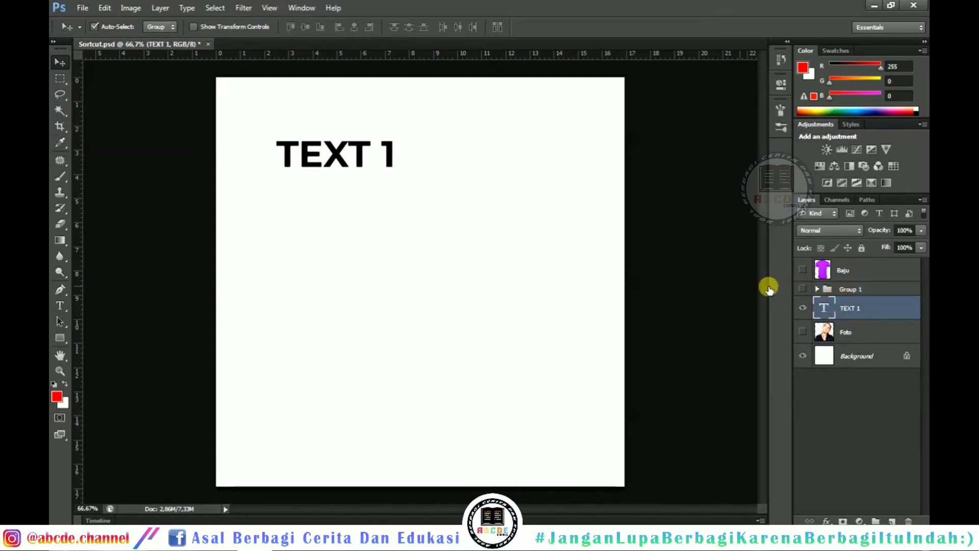
pyautogui.moveTo(346, 159); pyautogui.dragTo(448, 228)
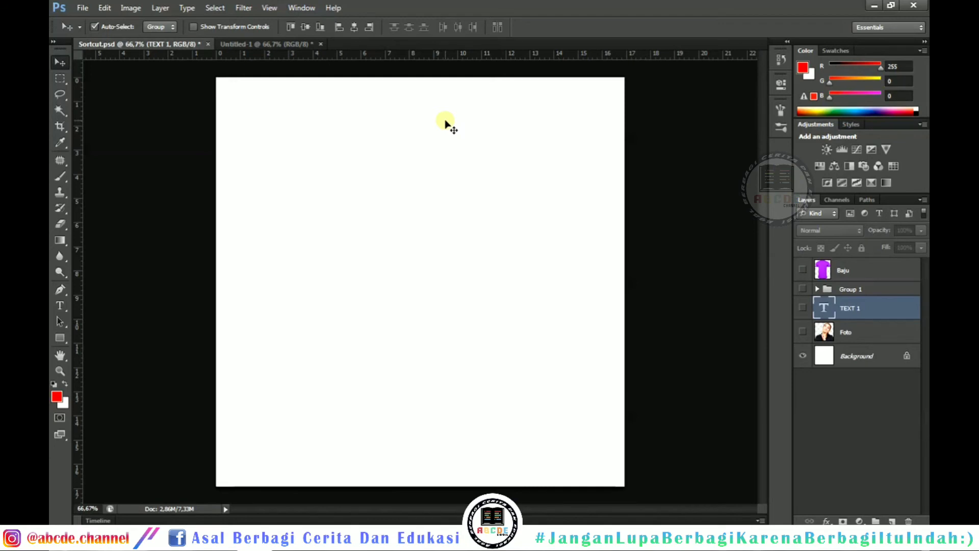
pyautogui.click(802, 308)
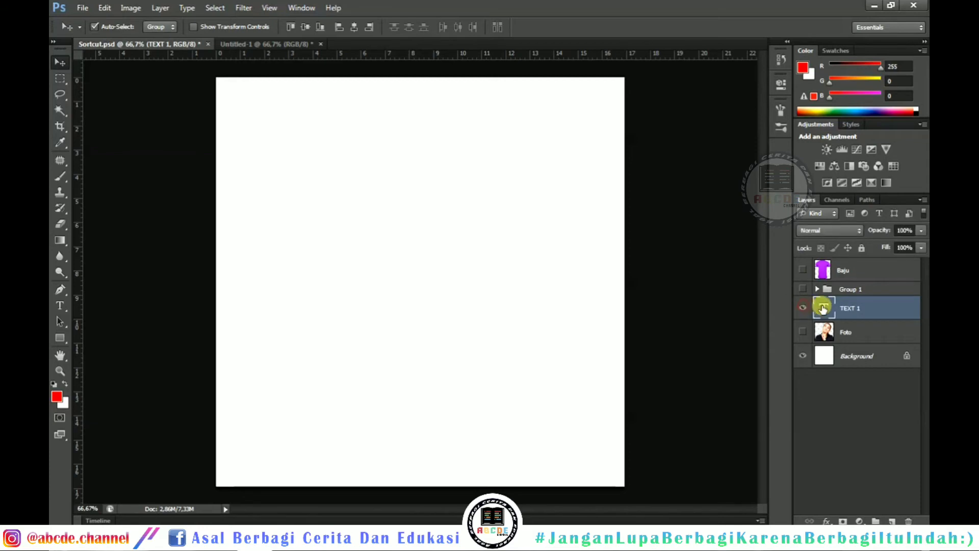
pyautogui.moveTo(442, 286); pyautogui.dragTo(542, 131)
pyautogui.moveTo(461, 138); pyautogui.dragTo(312, 131)
# - Align the TEXT 1 lettering to the whole canvas's horizontal and vertical centres, and clear the selection
pyautogui.hotkey('ctrl', 'a')
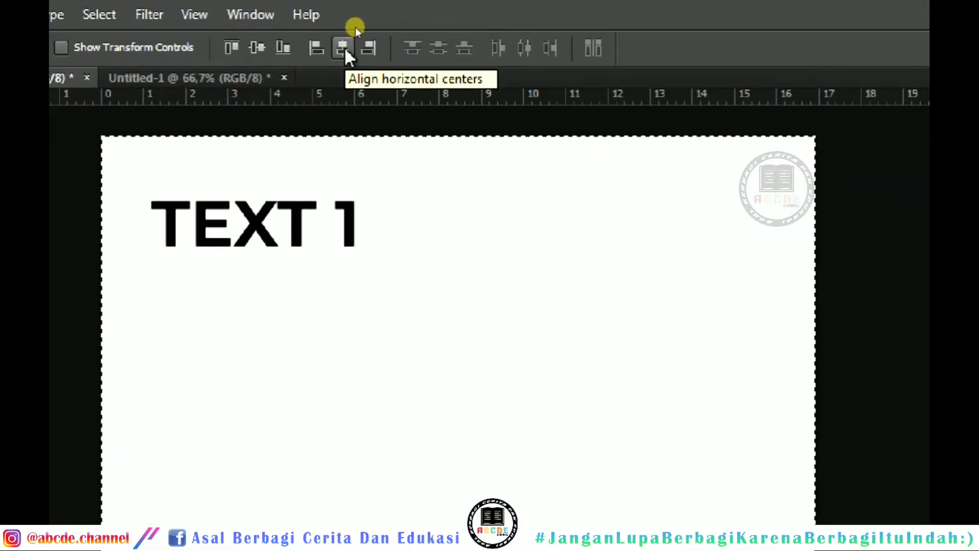
pyautogui.click(343, 48)
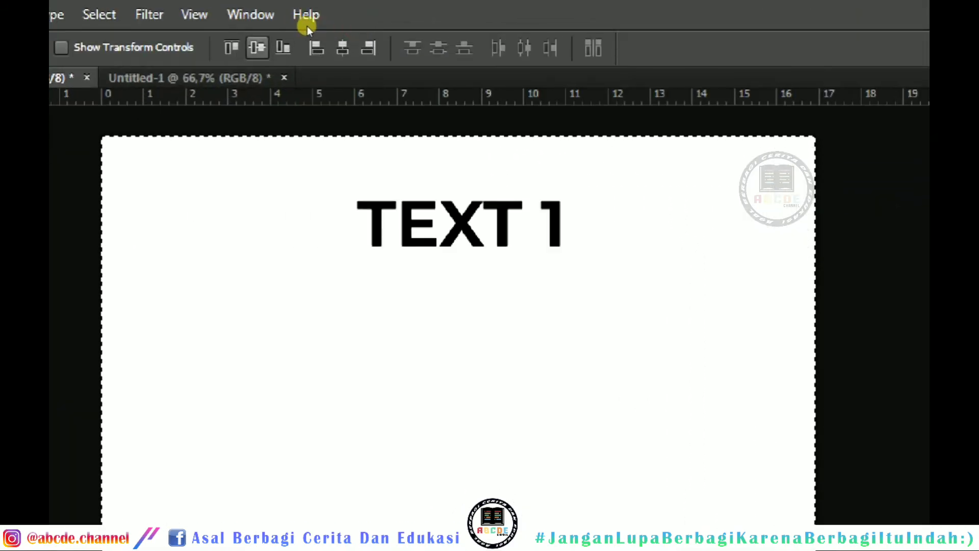
pyautogui.click(257, 48)
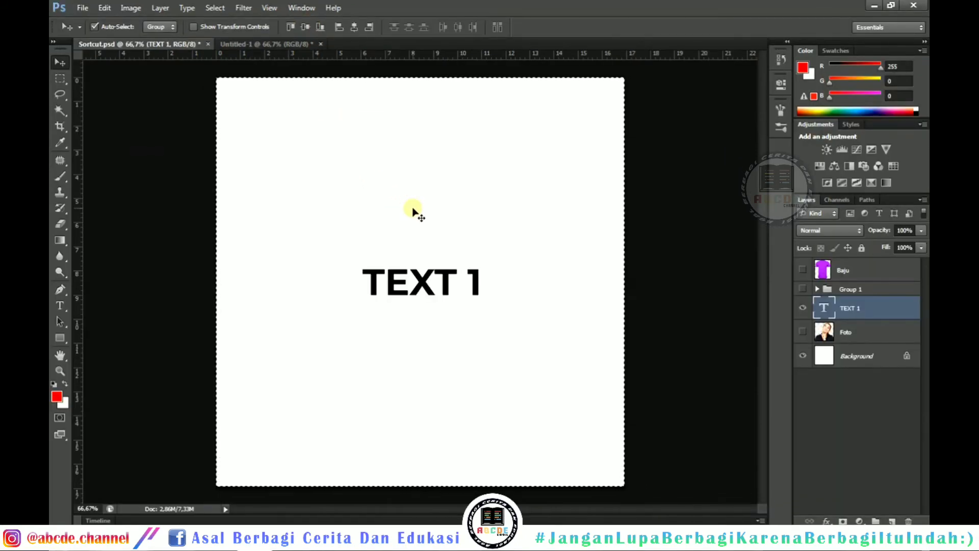
pyautogui.hotkey('ctrl', 'd')
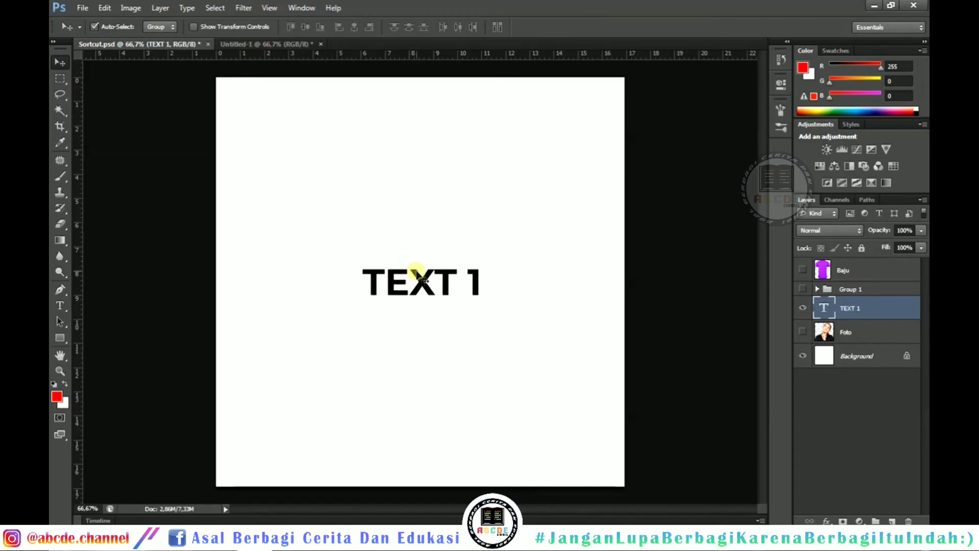
# - Nudge the TEXT 1 lettering slightly up and left, and copy it into the centre of the red Untitled-1 document
pyautogui.moveTo(418, 276)
pyautogui.mouseDown()
pyautogui.moveTo(382, 243)
pyautogui.moveTo(431, 246)
pyautogui.moveTo(414, 263)
pyautogui.mouseUp()
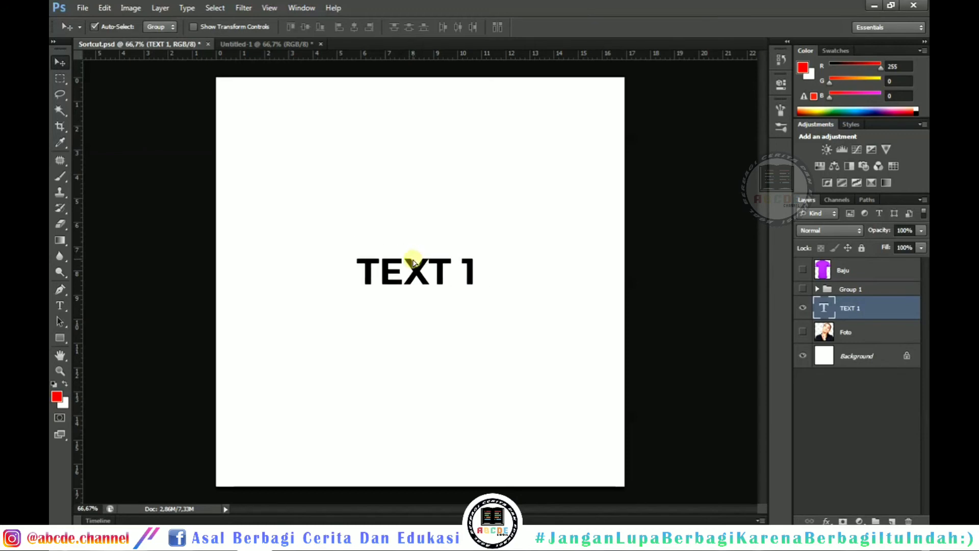
pyautogui.hotkey('ctrl', 'a')
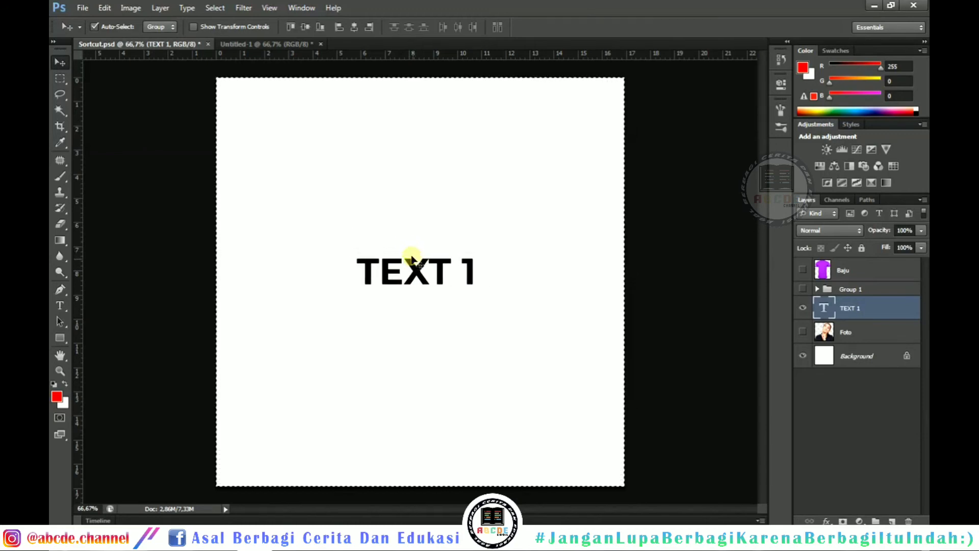
pyautogui.click(271, 45)
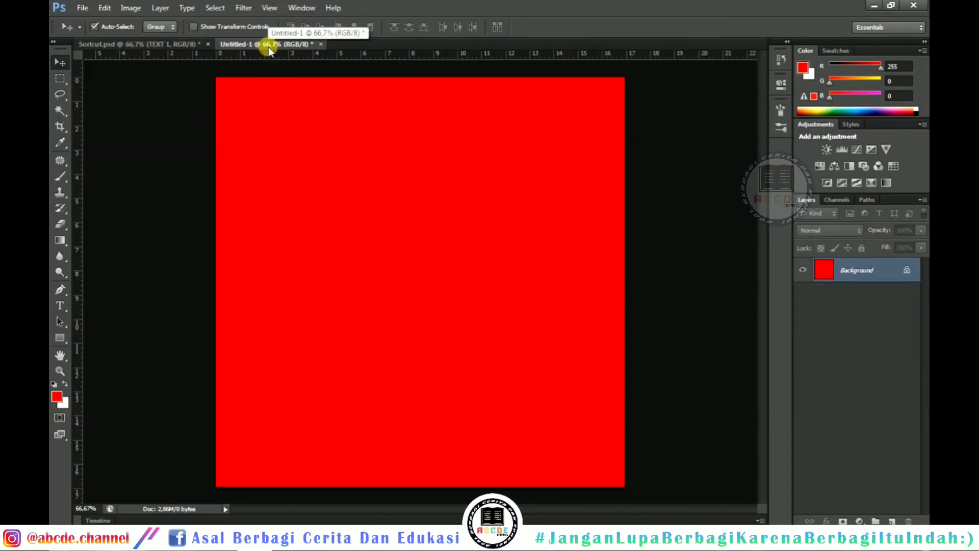
pyautogui.hotkey('ctrl', 'v')
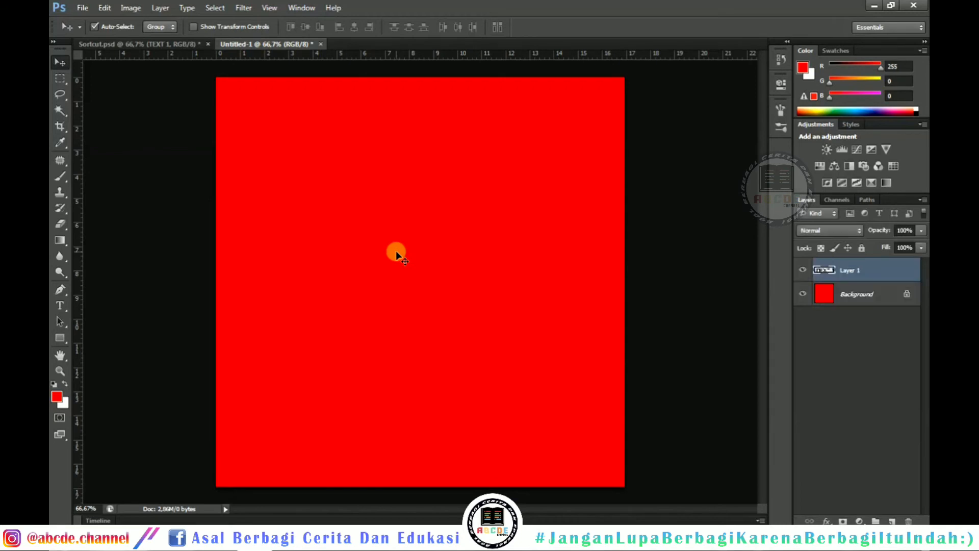
pyautogui.moveTo(417, 249); pyautogui.dragTo(417, 277)
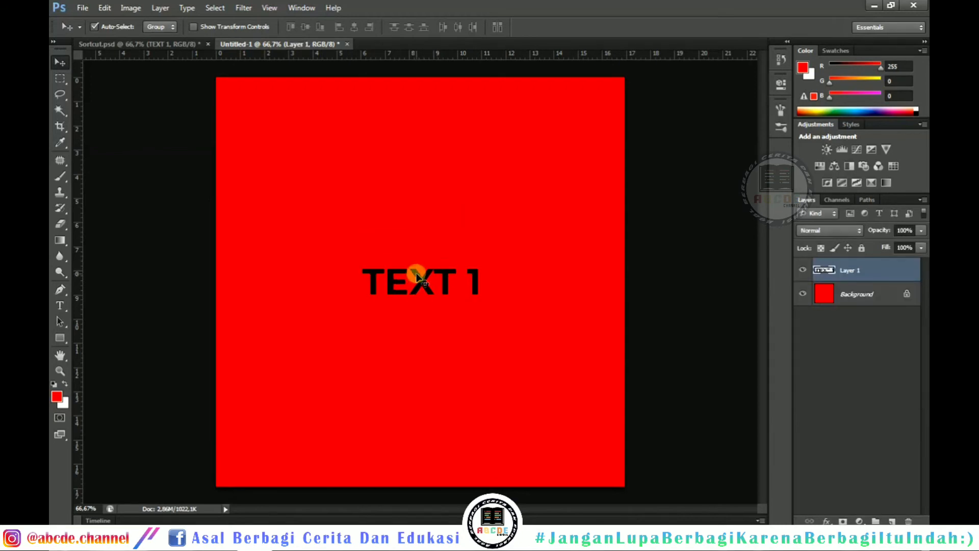
# - In Sortcut.psd, duplicate the TEXT 1 layer twice and stack the three lines in a centred column
pyautogui.click(170, 47)
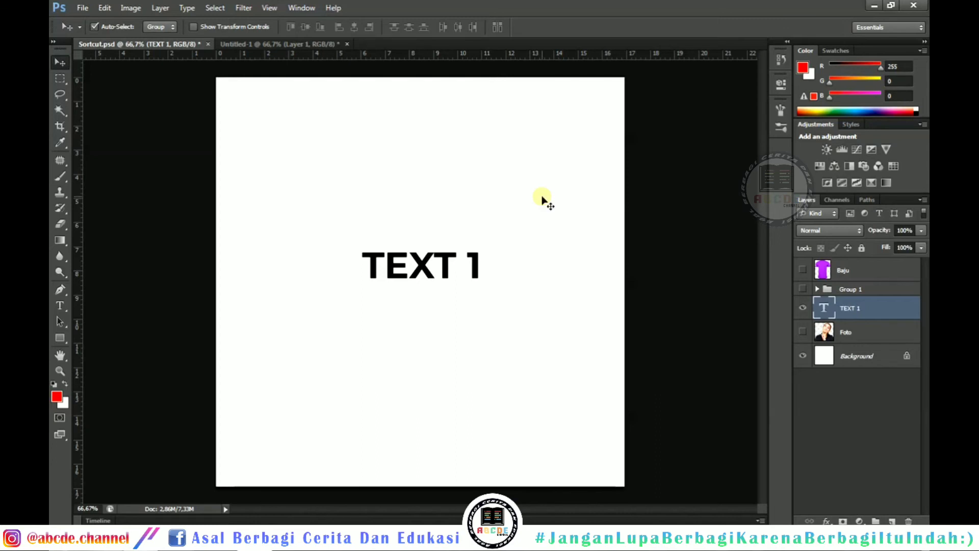
pyautogui.moveTo(428, 265); pyautogui.dragTo(422, 284)
pyautogui.hotkey('ctrl', 'j')
pyautogui.hotkey('ctrl', 'j')
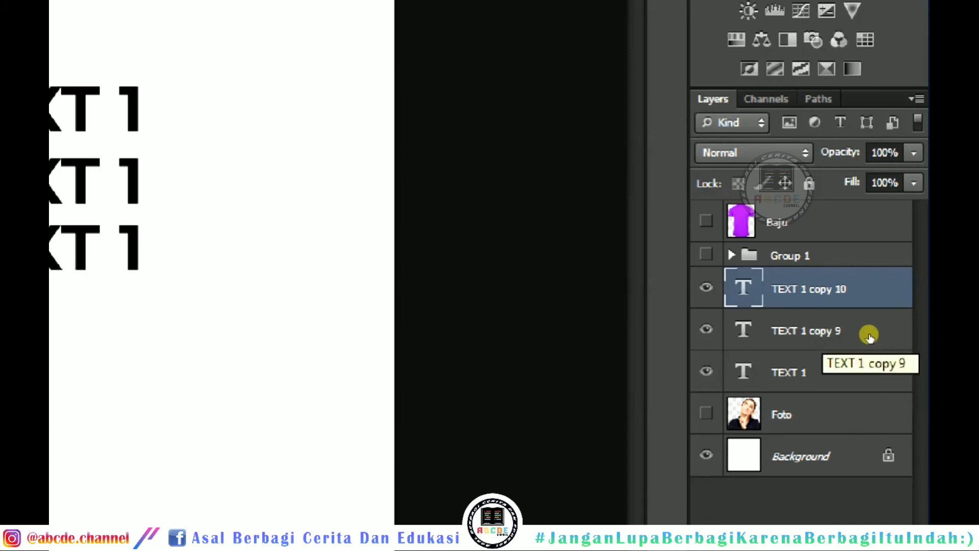
# - Merge the TEXT 1 layer and its two visible copies into one layer, and shift the merged lettering slightly right and down
pyautogui.keyDown('shift'); pyautogui.click(870, 335); pyautogui.keyUp('shift')
pyautogui.keyDown('shift'); pyautogui.click(874, 364); pyautogui.keyUp('shift')
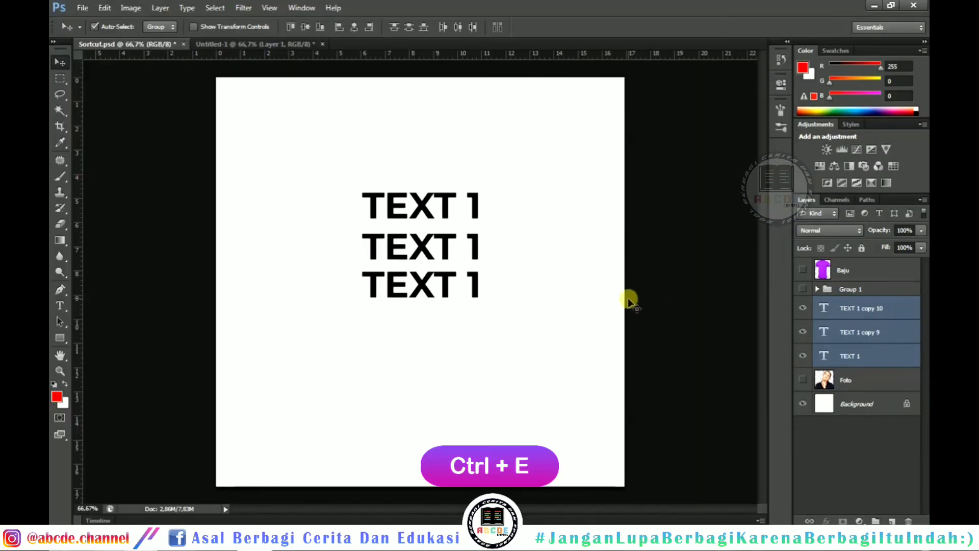
pyautogui.hotkey('ctrl', 'e')
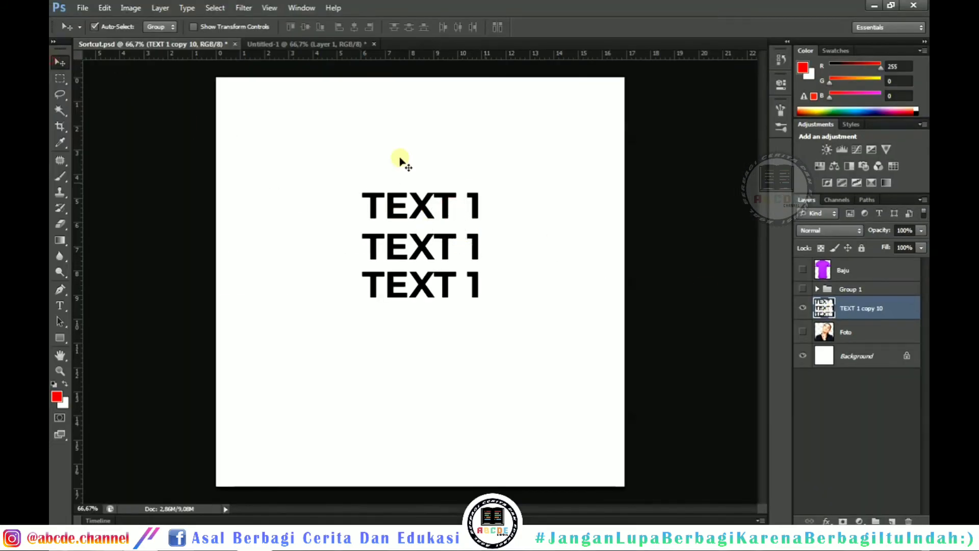
pyautogui.moveTo(393, 212); pyautogui.dragTo(425, 213)
# - Hide the merged text layer, show the Baju layer, duplicate it, and place the two shirts side by side
pyautogui.click(803, 306)
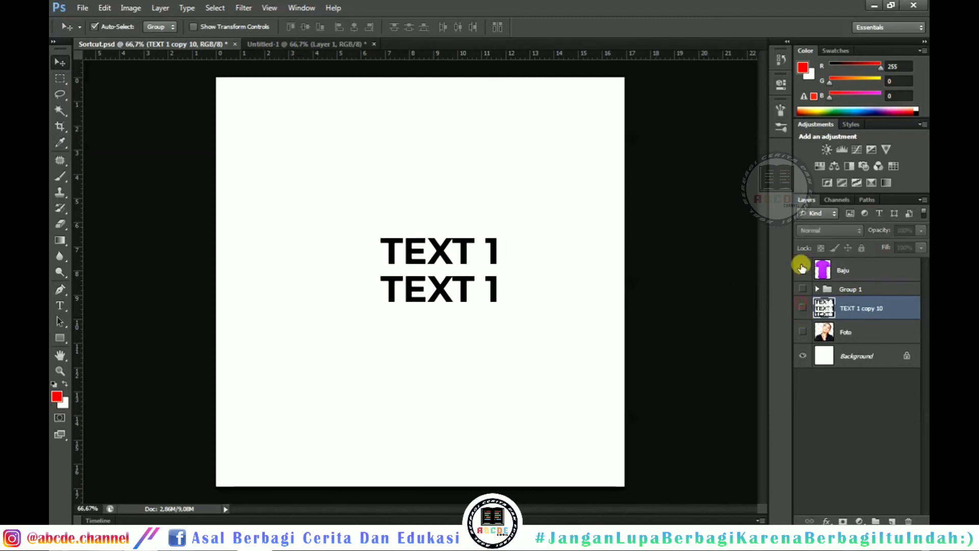
pyautogui.click(802, 269)
pyautogui.click(842, 270)
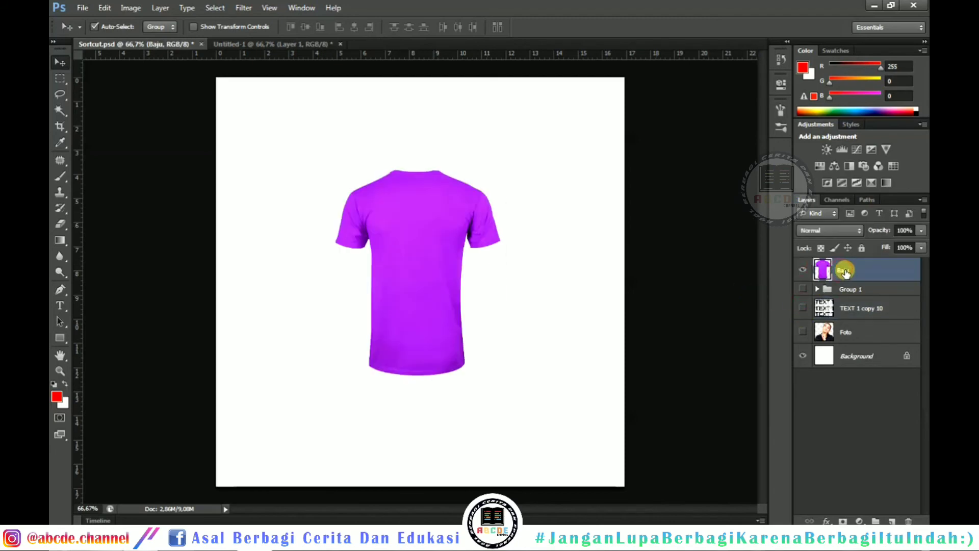
pyautogui.hotkey('ctrl', 'j')
pyautogui.moveTo(400, 267); pyautogui.dragTo(574, 271)
pyautogui.moveTo(401, 248)
pyautogui.mouseDown()
pyautogui.moveTo(371, 245)
pyautogui.moveTo(408, 248)
pyautogui.mouseUp()
pyautogui.moveTo(509, 255); pyautogui.dragTo(554, 255)
# - Recolour the Baju copy shirt pink by applying Hue/Saturation with a hue of +42
pyautogui.keyDown('shift'); pyautogui.click(839, 294); pyautogui.keyUp('shift')
pyautogui.click(836, 269)
pyautogui.hotkey('ctrl', 'u')
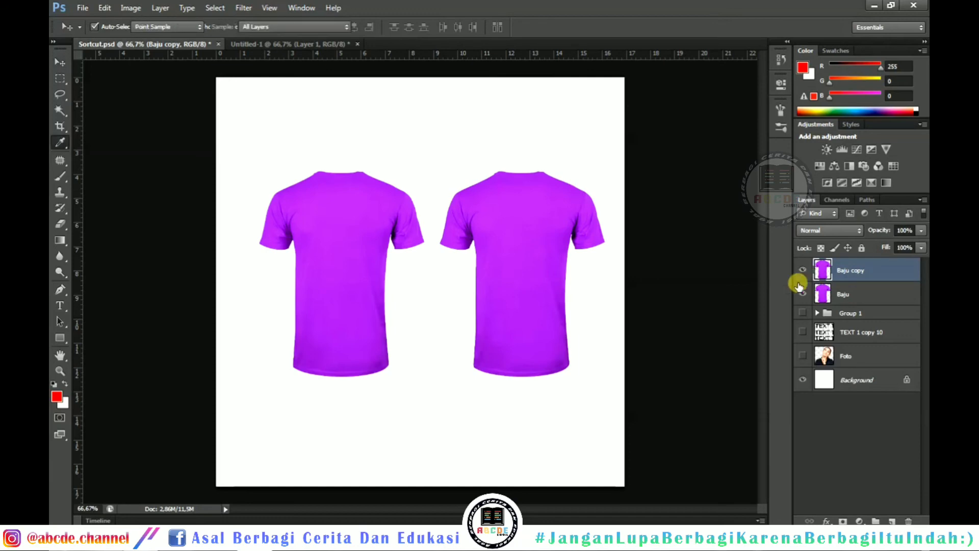
pyautogui.moveTo(647, 234); pyautogui.dragTo(671, 241)
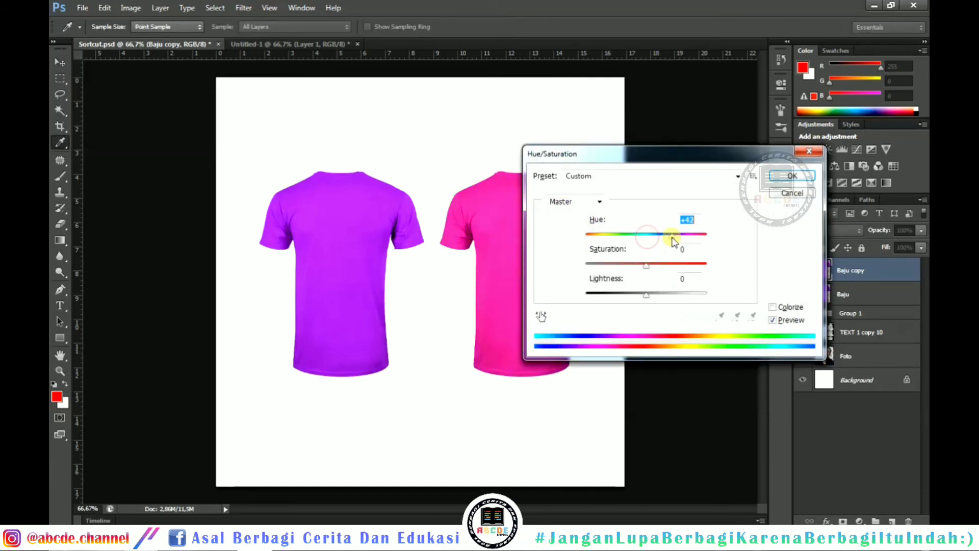
pyautogui.click(792, 175)
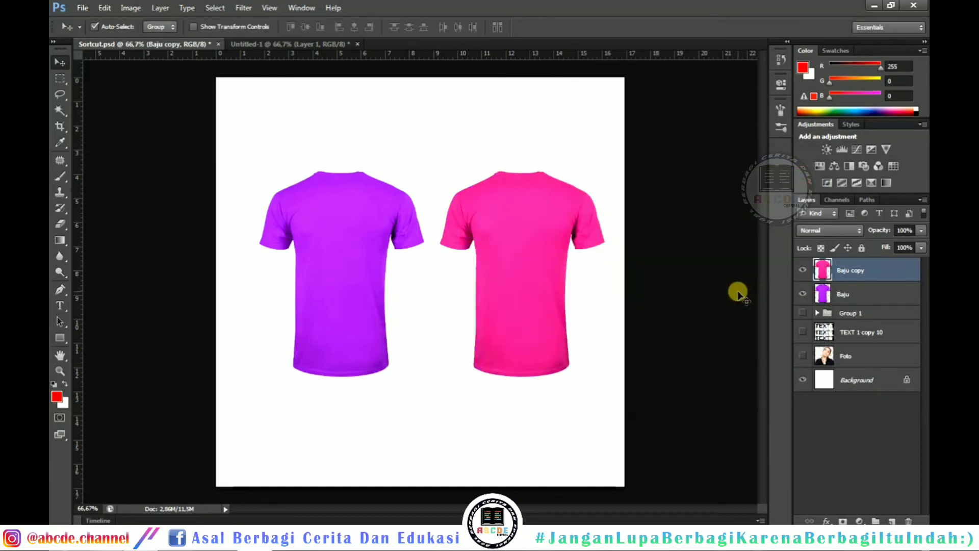
# - Merge the Baju copy and Baju layers into one layer and move the two shirts together
pyautogui.keyDown('shift'); pyautogui.click(866, 291); pyautogui.keyUp('shift')
pyautogui.hotkey('ctrl', 'e')
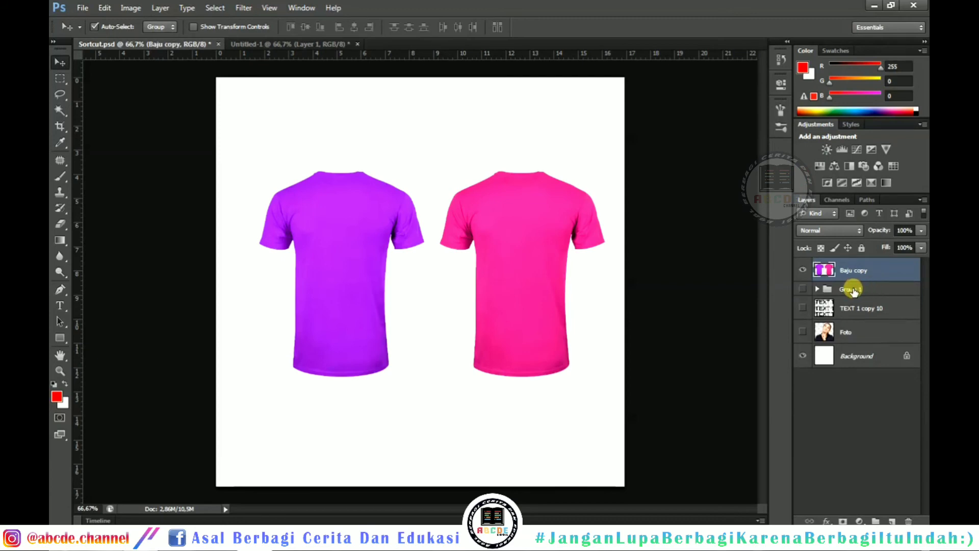
pyautogui.moveTo(554, 253); pyautogui.dragTo(534, 263)
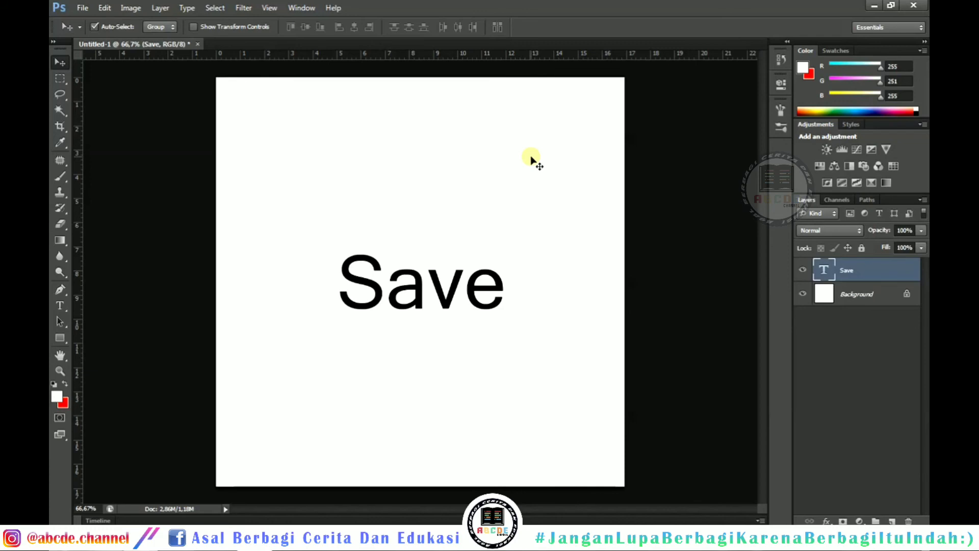
# - Save the document as Project 1 in Photoshop format in the Tutorial sort cut folder, with Maximize Compatibility enabled
pyautogui.hotkey('ctrl', 's')
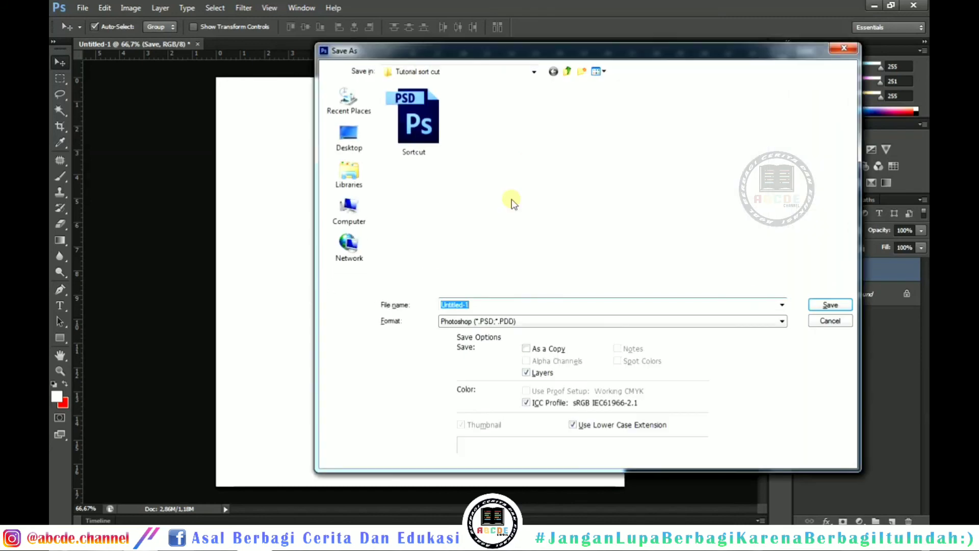
pyautogui.write('P')
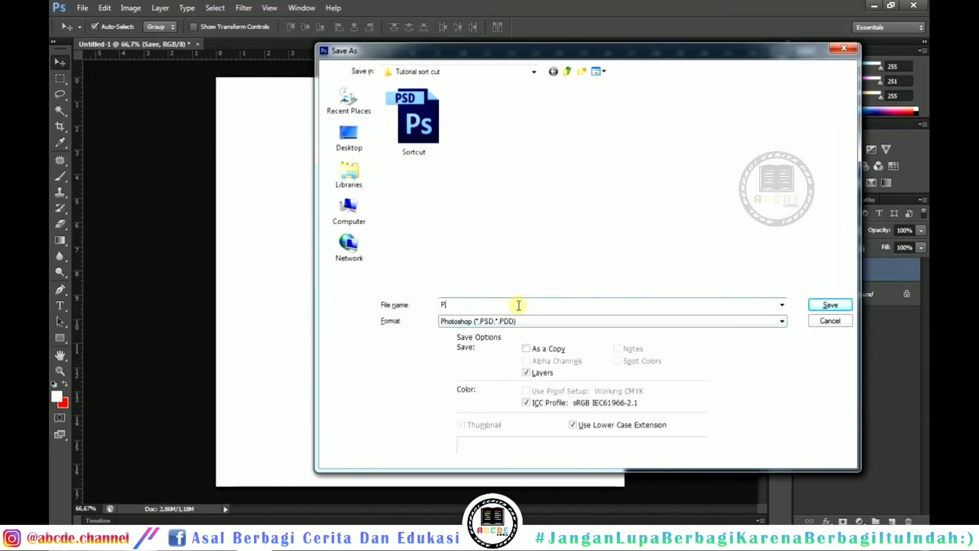
pyautogui.write('roject 1')
pyautogui.press('Return')
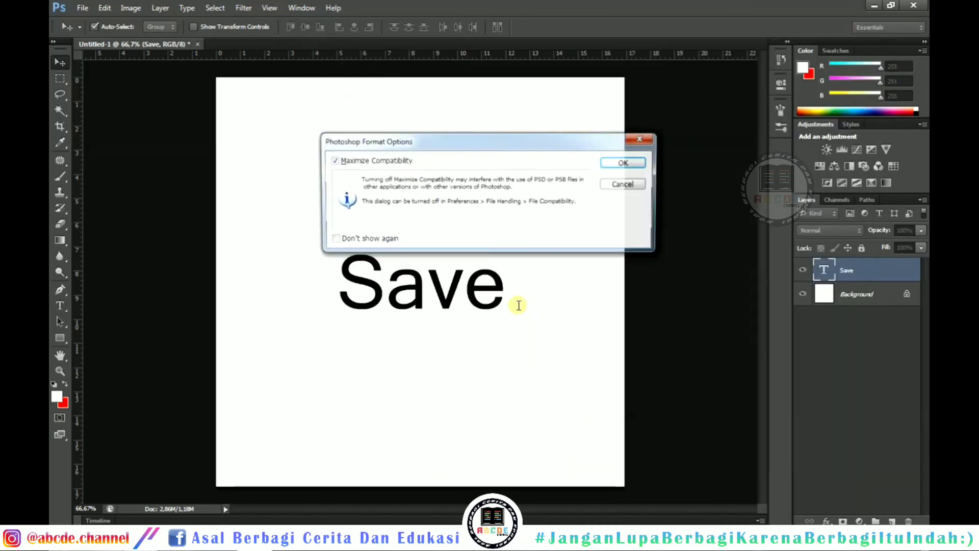
pyautogui.click(621, 163)
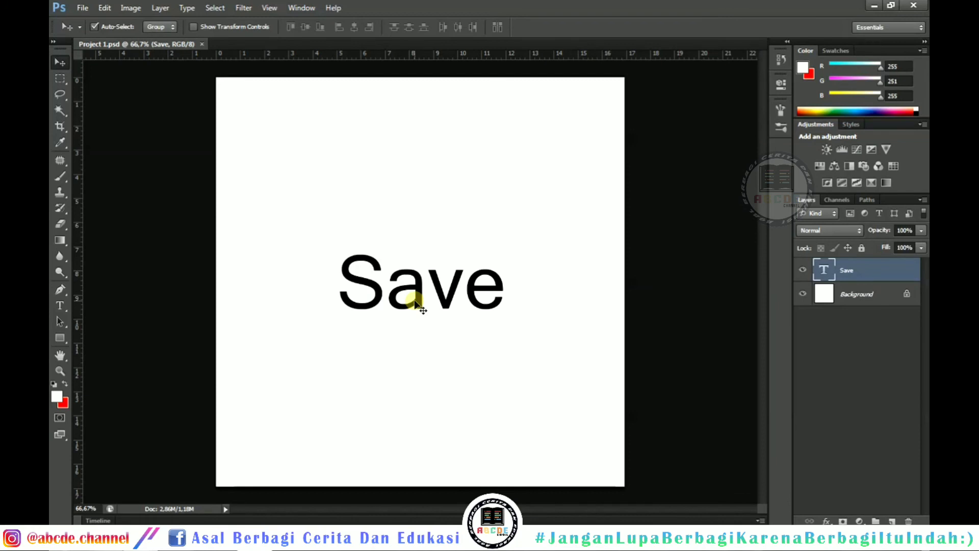
# - Duplicate the Save lettering twice, placing the copies so that three lines are stacked one above another
pyautogui.hotkey('ctrl', 'j')
pyautogui.moveTo(416, 274); pyautogui.dragTo(425, 382)
pyautogui.hotkey('ctrl', 'j')
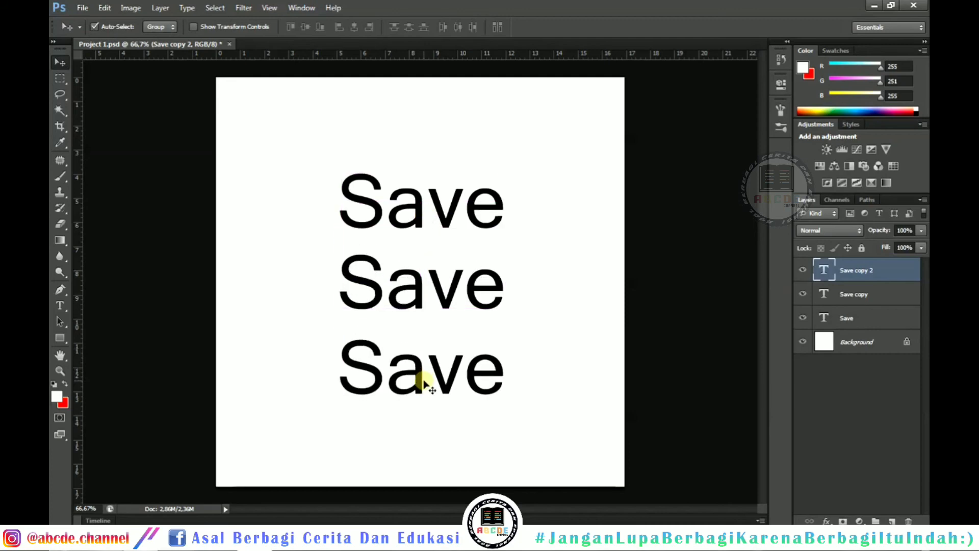
# - Save the changes to Project 1, close the document, and reopen it from the Tutorial sort cut folder in Windows Explorer
pyautogui.hotkey('ctrl', 's')
pyautogui.click(223, 46)
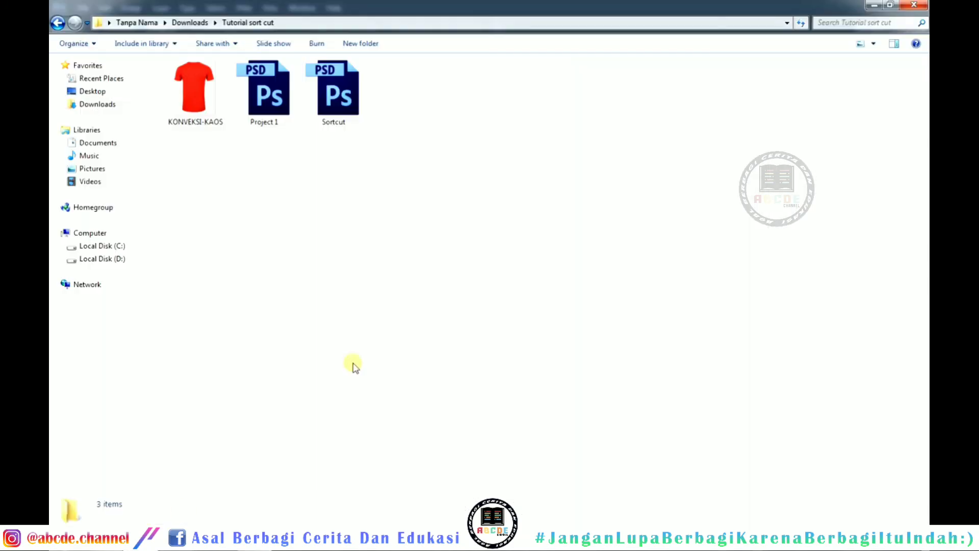
pyautogui.click(277, 99)
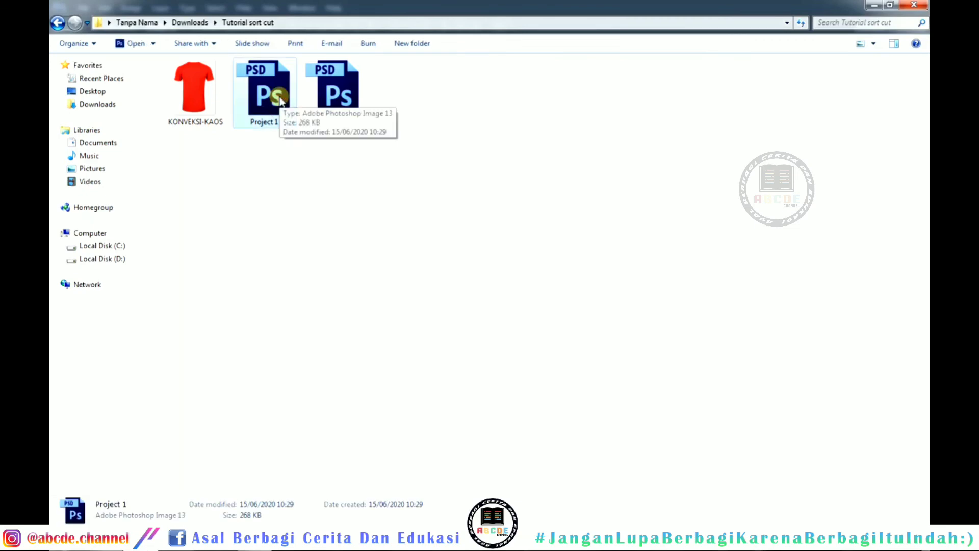
pyautogui.doubleClick(279, 97)
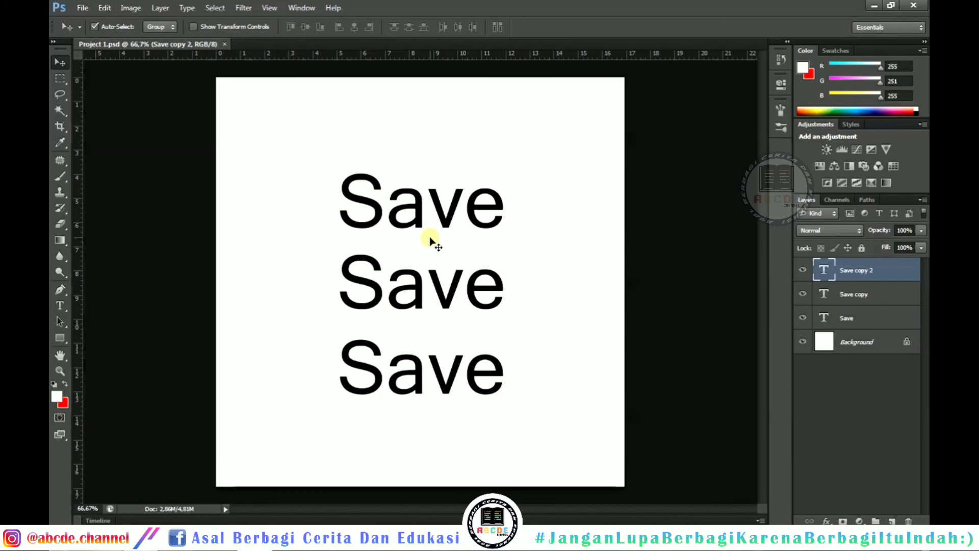
# - Duplicate the topmost Save text layer once more and undo the last move of the lettering
pyautogui.moveTo(430, 237); pyautogui.dragTo(429, 34)
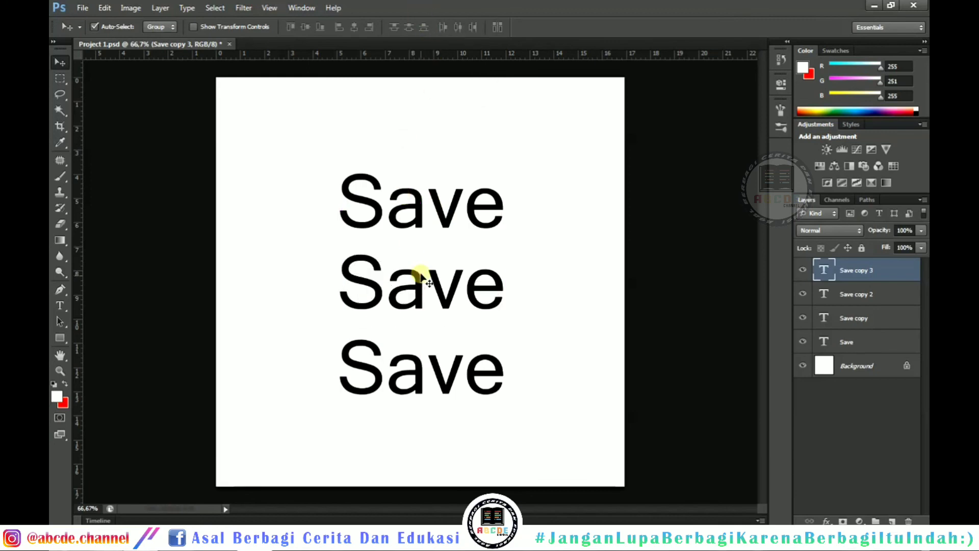
pyautogui.moveTo(421, 275); pyautogui.dragTo(433, 247)
pyautogui.hotkey('ctrl', 'z')
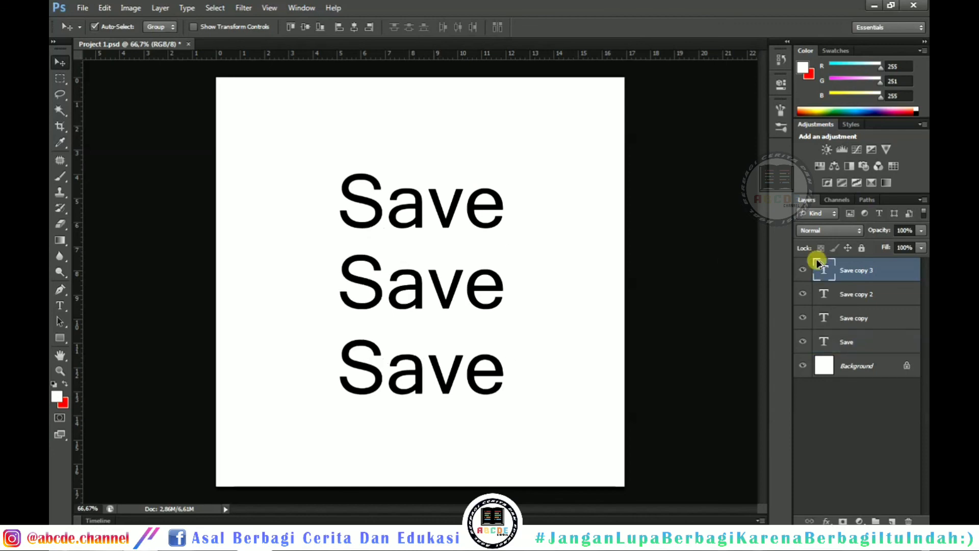
# - Place the duplicated Save text below the other lines, duplicate it again, and move the new copy above the top line
pyautogui.click(816, 262)
pyautogui.moveTo(426, 284); pyautogui.dragTo(418, 368)
pyautogui.hotkey('ctrl', 'j')
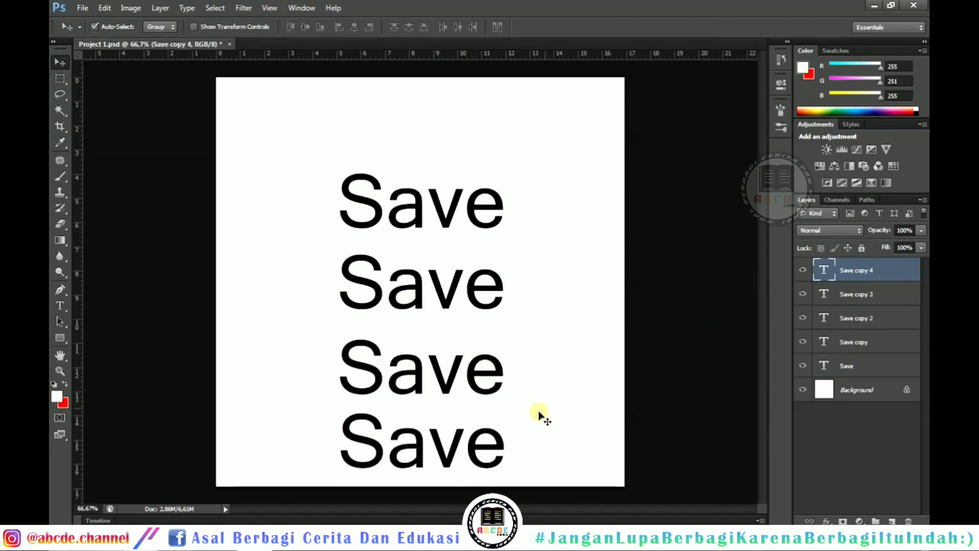
pyautogui.moveTo(431, 432); pyautogui.dragTo(432, 126)
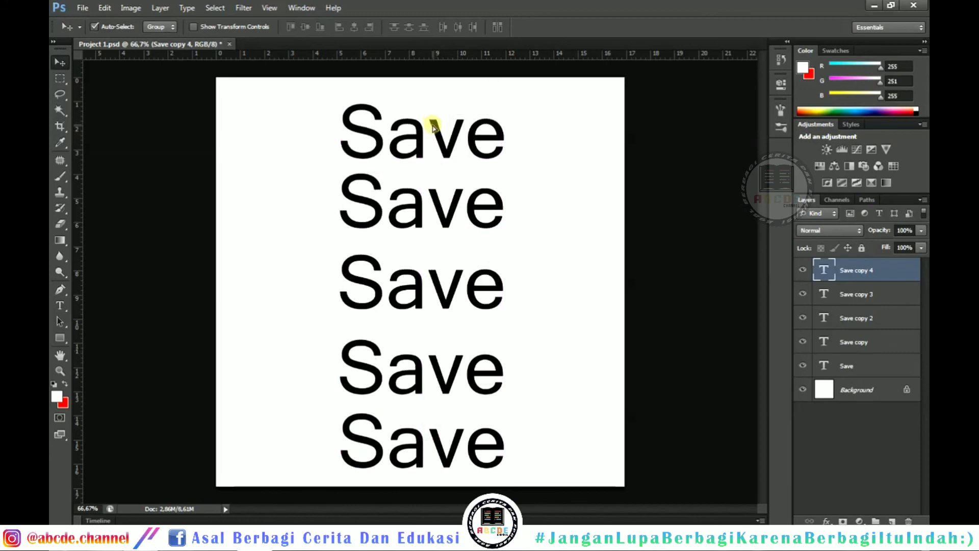
# - Save and close Project 1 with its five Save lines, and reopen it from the Tutorial sort cut folder in Windows Explorer
pyautogui.click(224, 45)
pyautogui.click(143, 540)
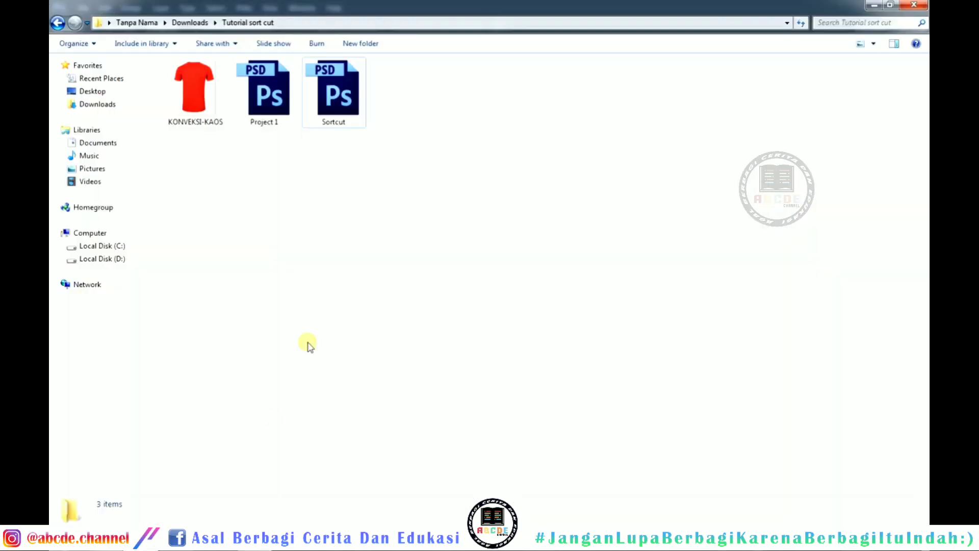
pyautogui.doubleClick(276, 99)
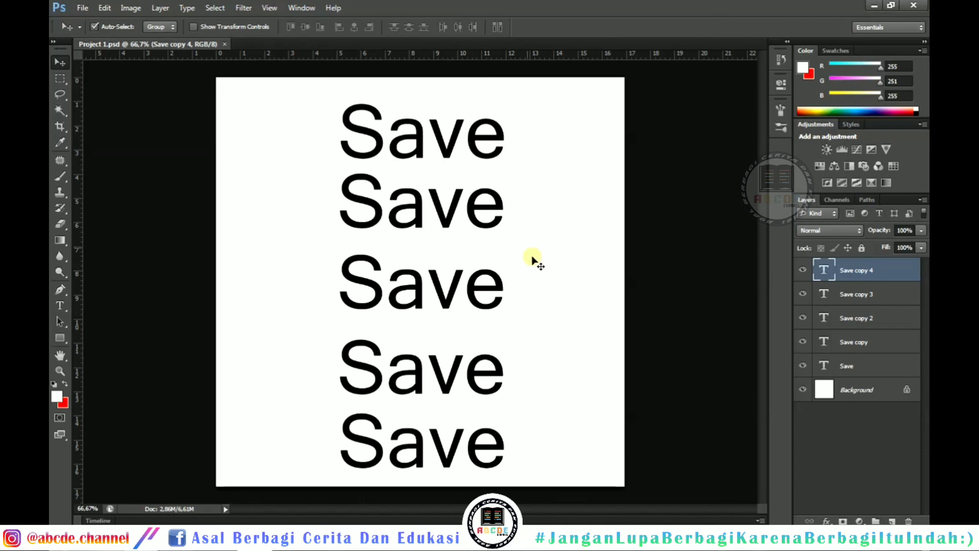
# - Start saving Project 1 as a separate file with Save As
pyautogui.click(82, 8)
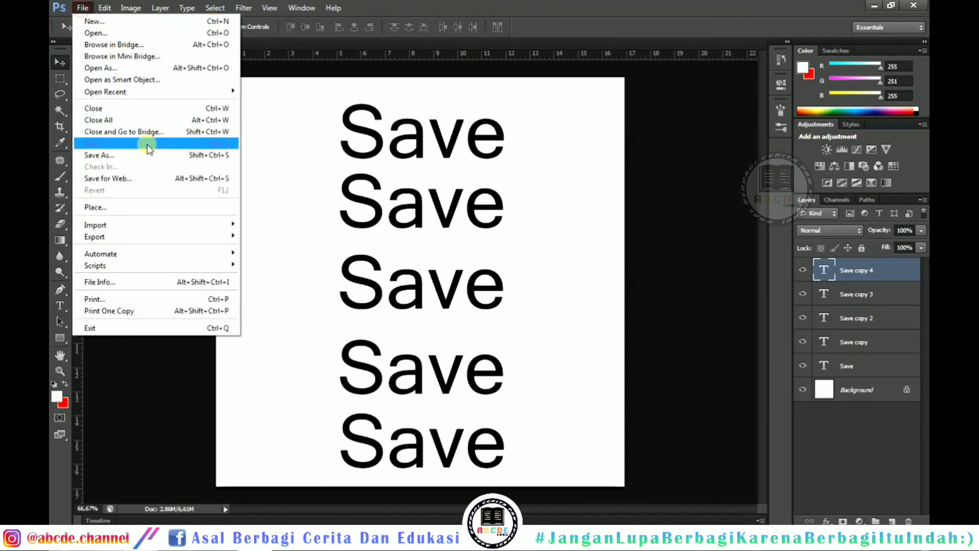
pyautogui.click(100, 155)
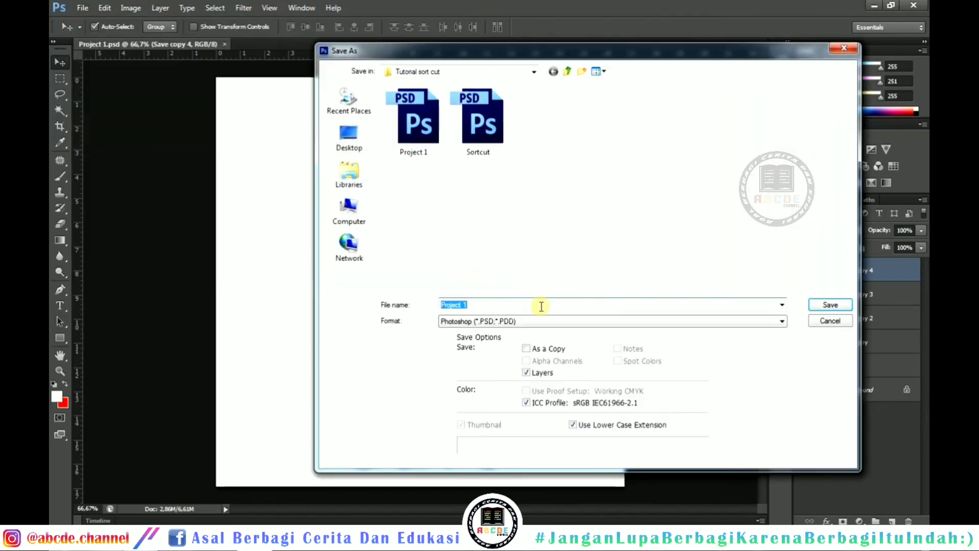